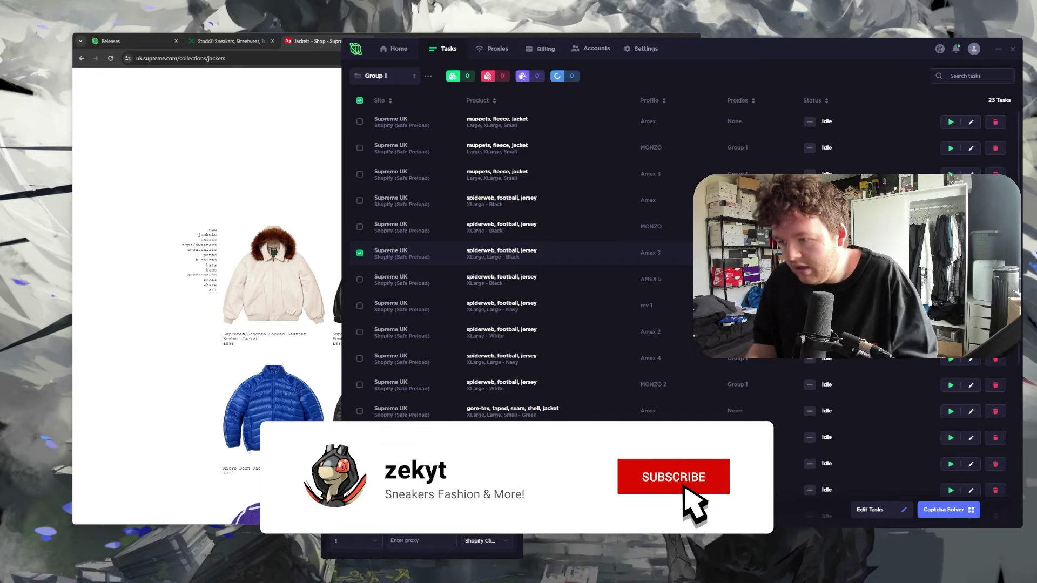
Select all 23 tasks and enter a 3000 ms Monitor delay in the Advanced bulk-edit settings
scroll(551, 385, "down", 3)
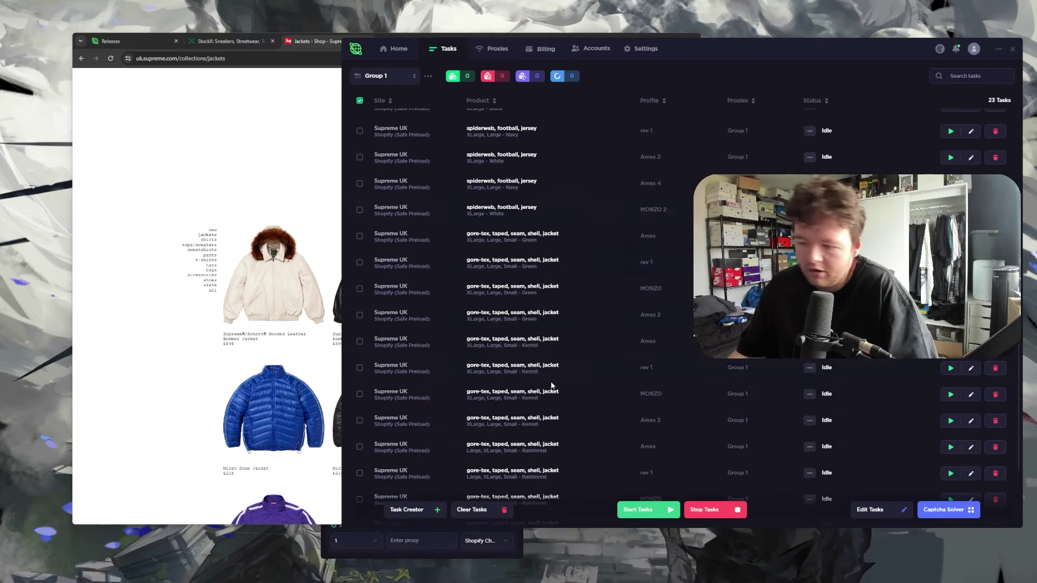
scroll(549, 399, "down", 1)
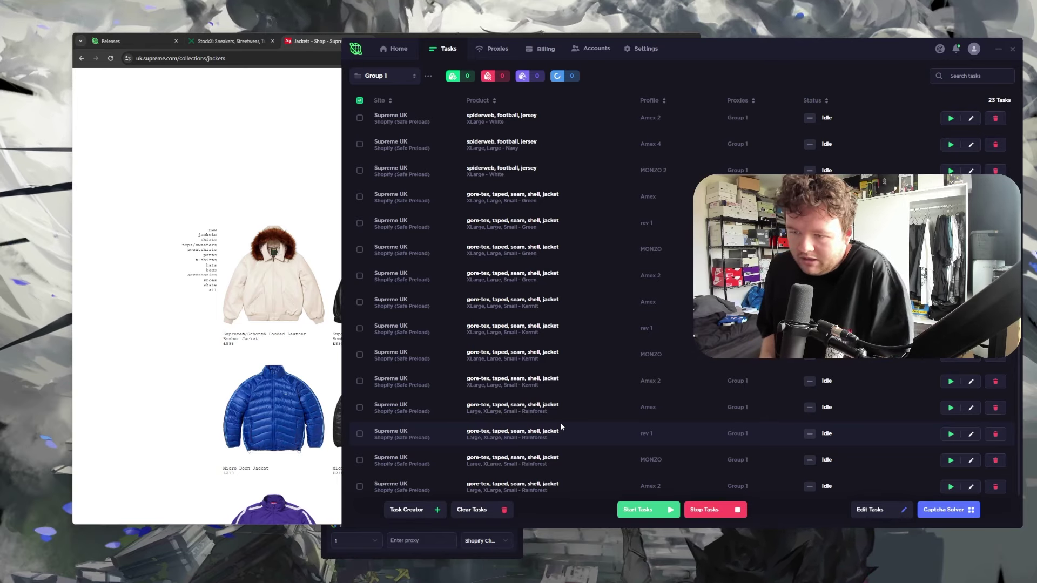
scroll(585, 350, "up", 5)
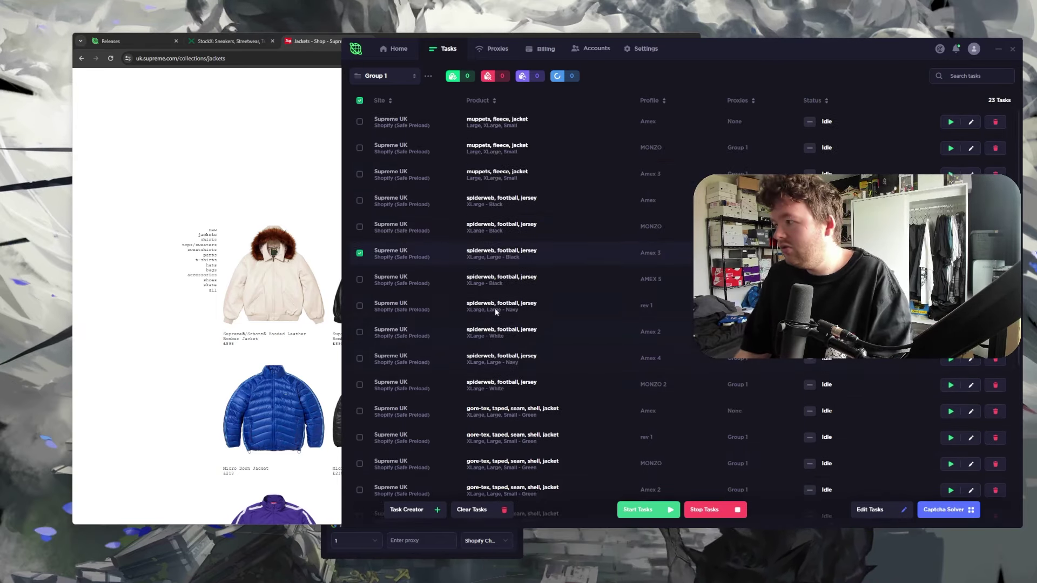
left_click(360, 101)
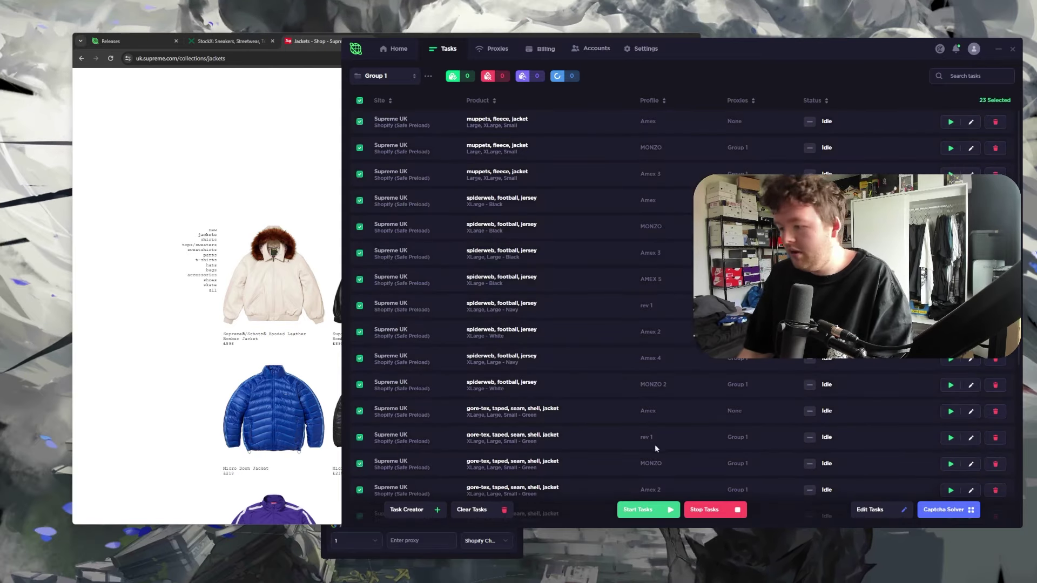
left_click(870, 510)
left_click(624, 189)
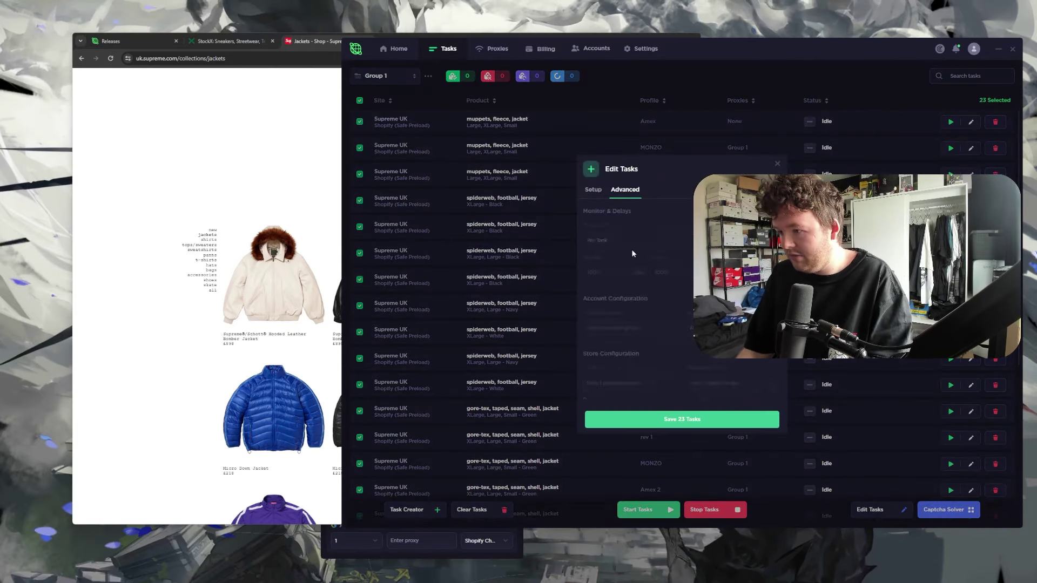
type("3000")
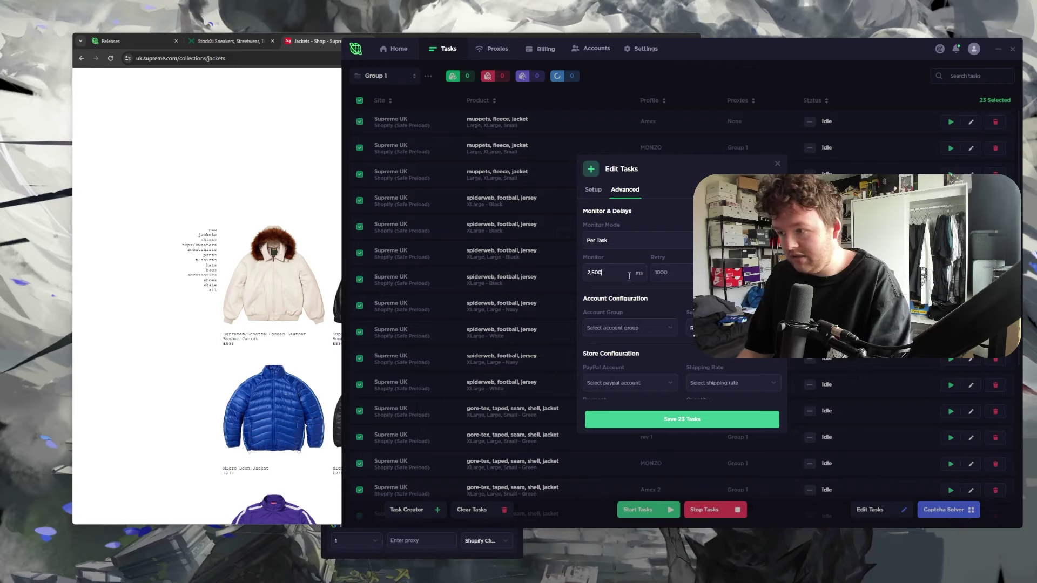
key("alt+Tab")
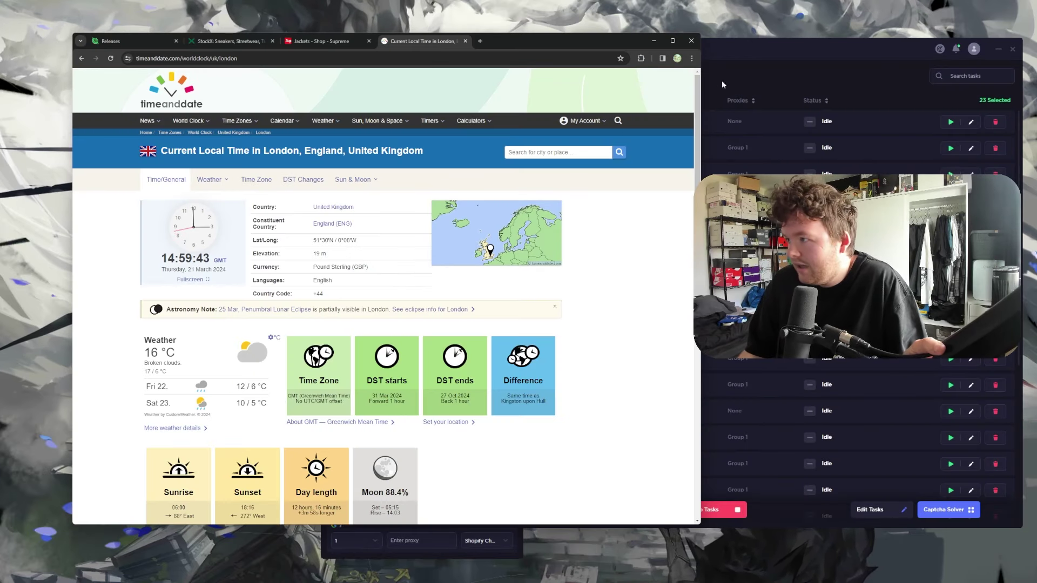
left_click(721, 80)
left_click(309, 49)
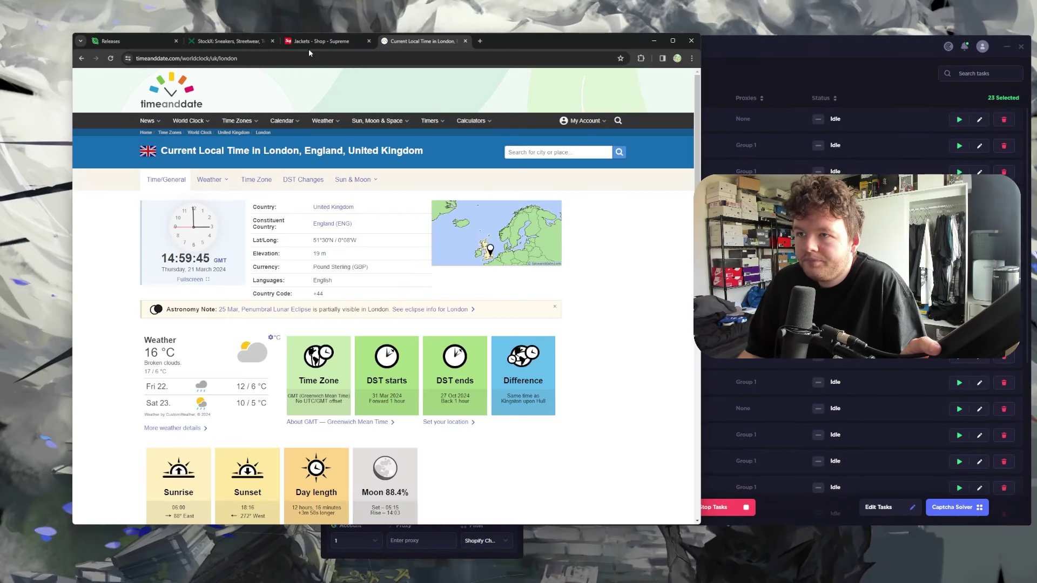
left_click(309, 41)
left_click(421, 41)
left_click(341, 42)
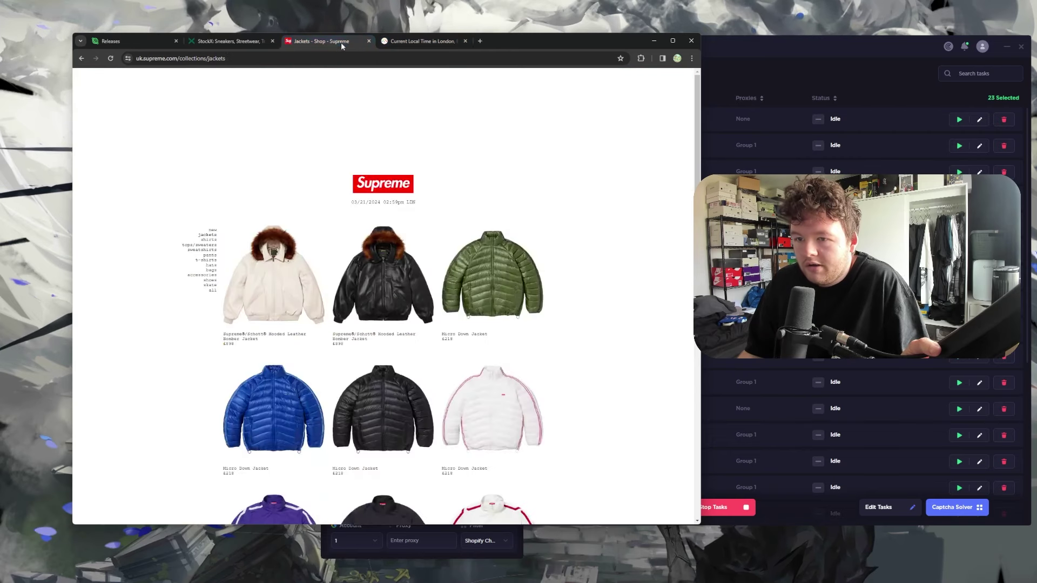
left_click(415, 41)
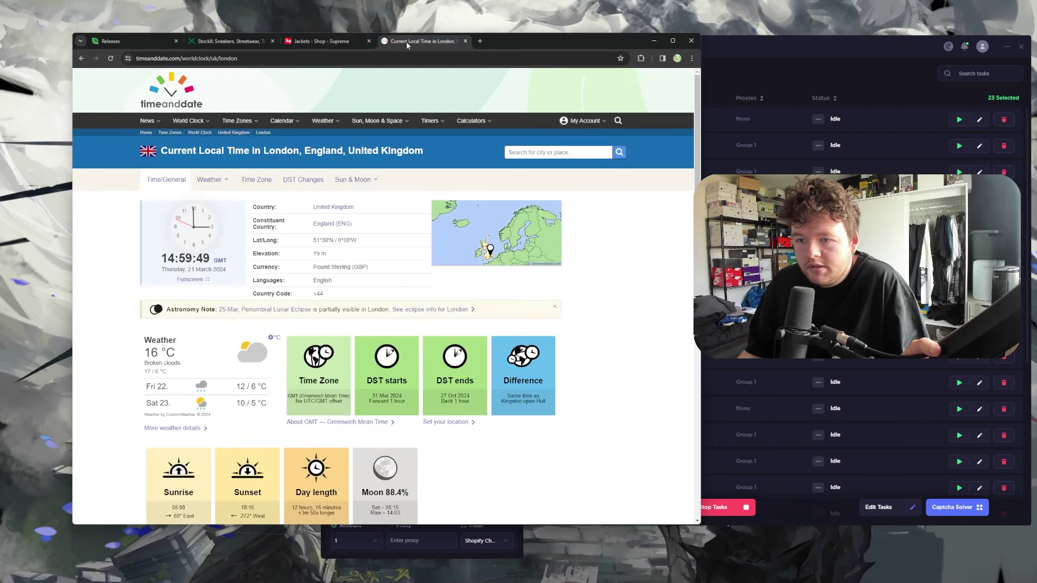
Return to Cybersole, start all 23 selected tasks and move the Captcha Solver window aside
left_click(333, 44)
left_click(733, 45)
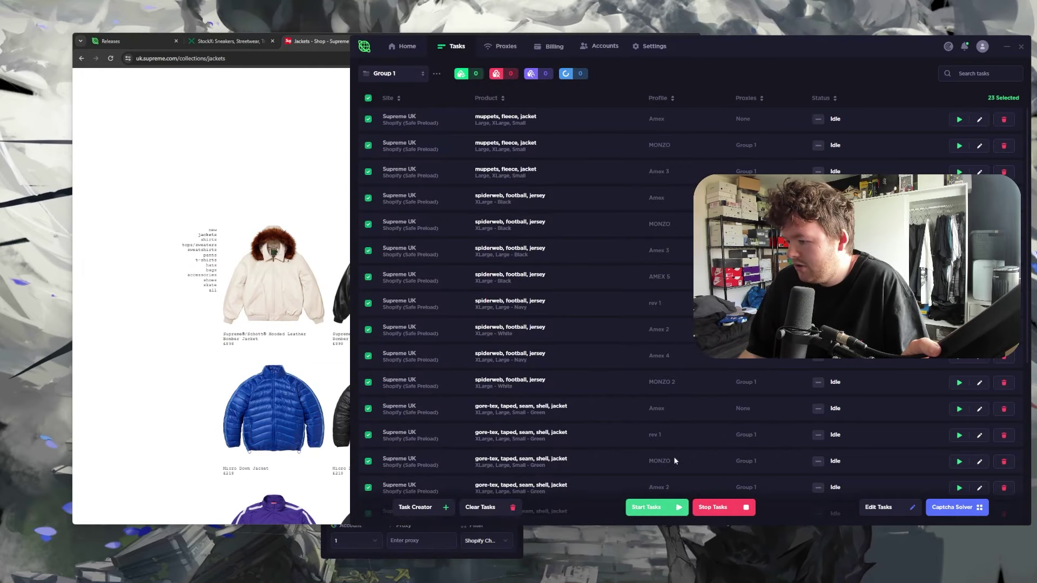
left_click(651, 507)
left_click(435, 558)
left_click_drag(465, 306, 844, 246)
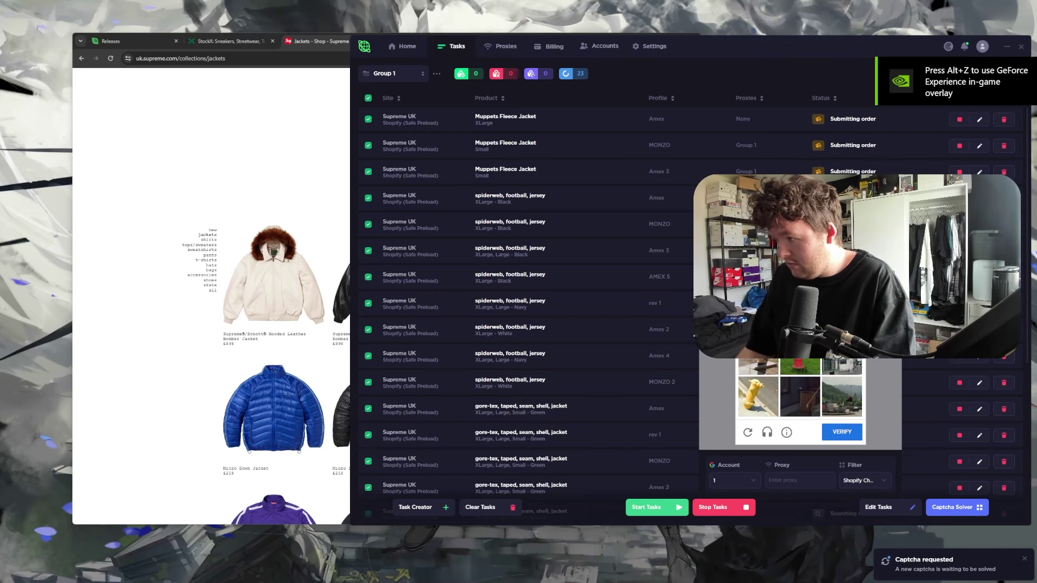
Solve the fire hydrant captchas one after another, then open 3DS for a pending order
left_click(758, 367)
left_click(800, 367)
left_click(758, 397)
left_click(850, 439)
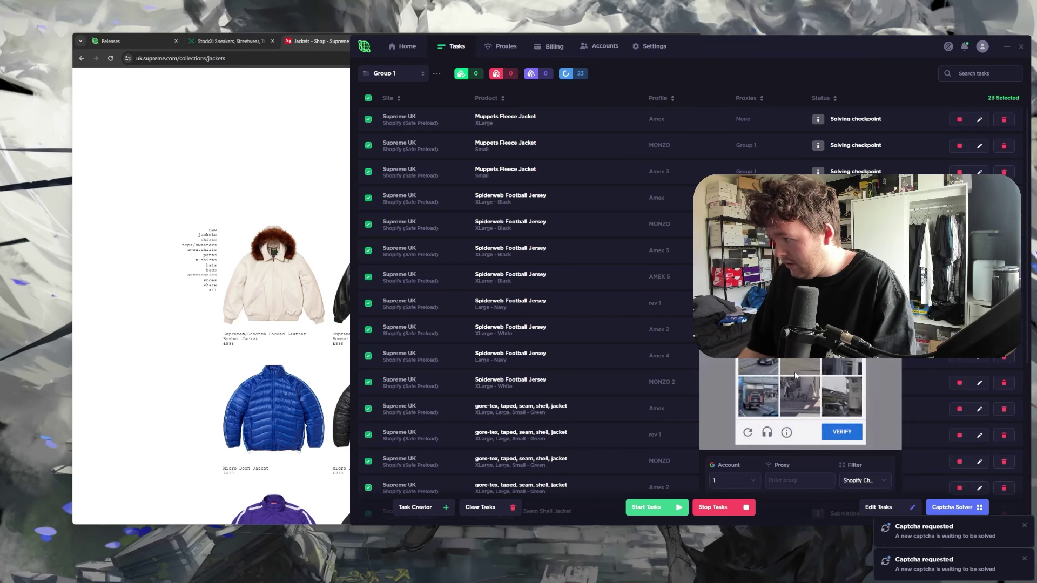
left_click(829, 428)
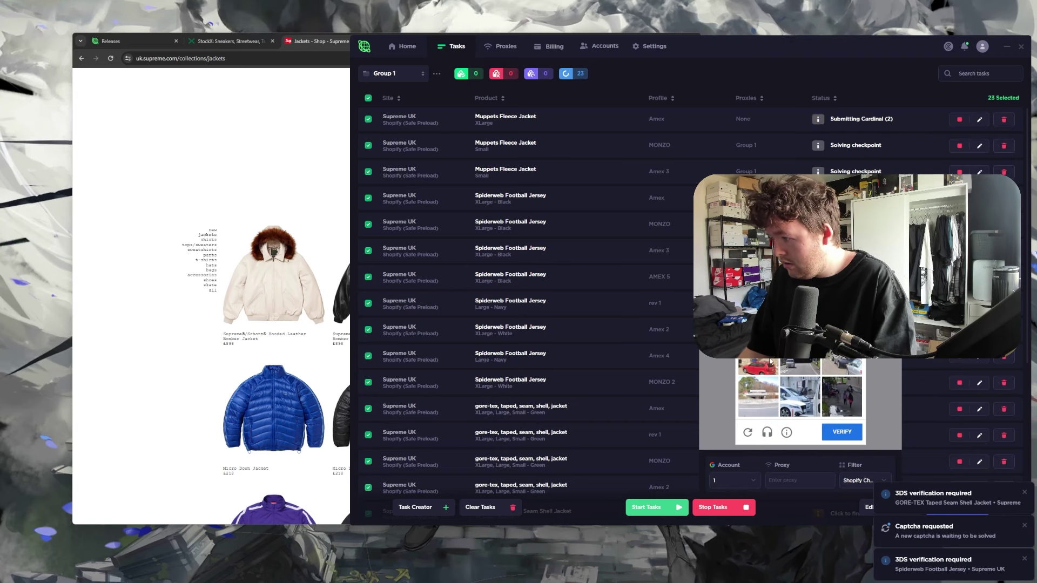
left_click(770, 362)
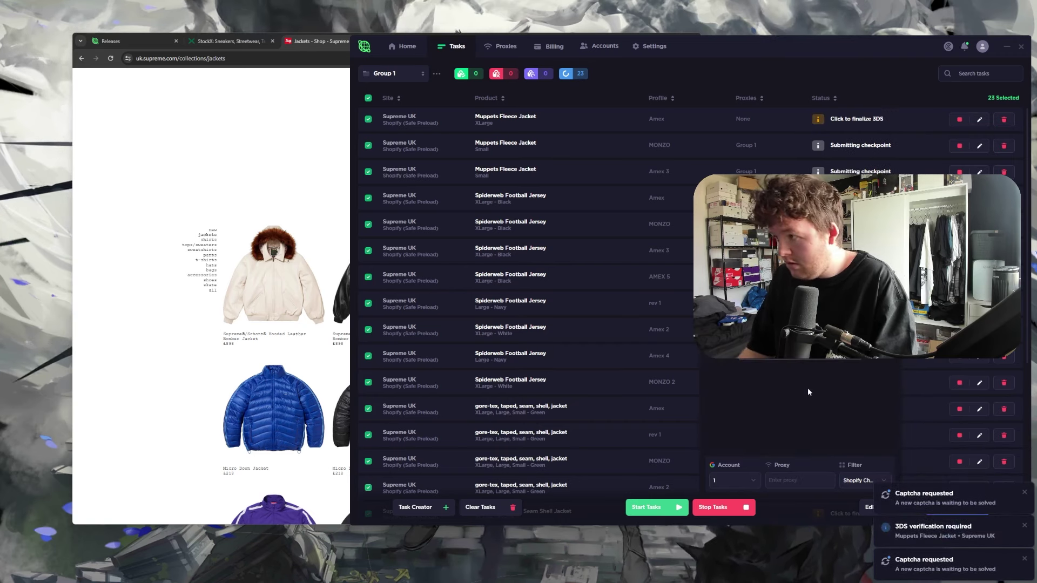
left_click(856, 118)
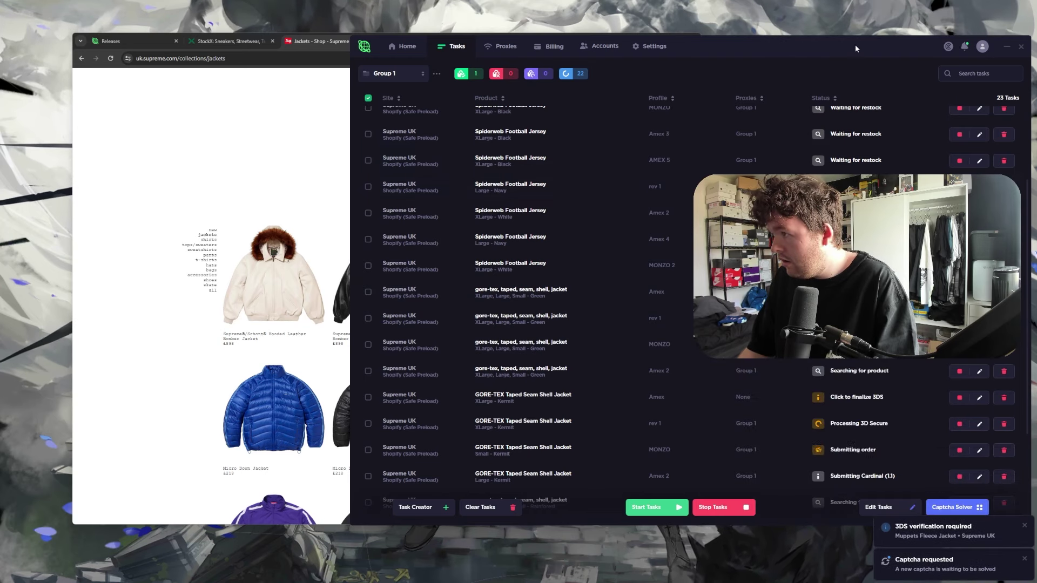
Complete 3DS verification for Task 15 by skipping the rewards offer
left_click(856, 397)
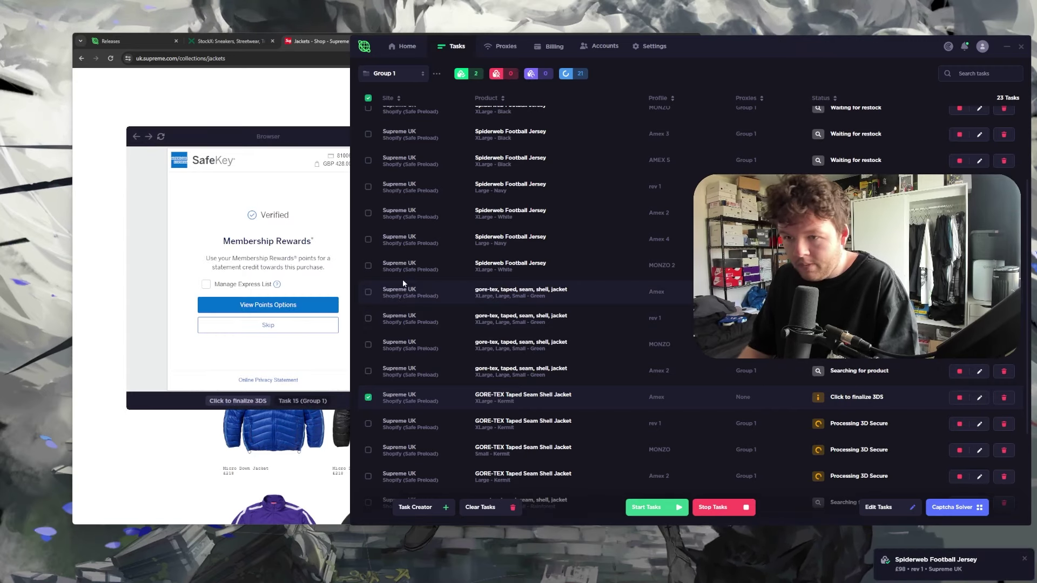
left_click(242, 335)
scroll(540, 297, "down", 2)
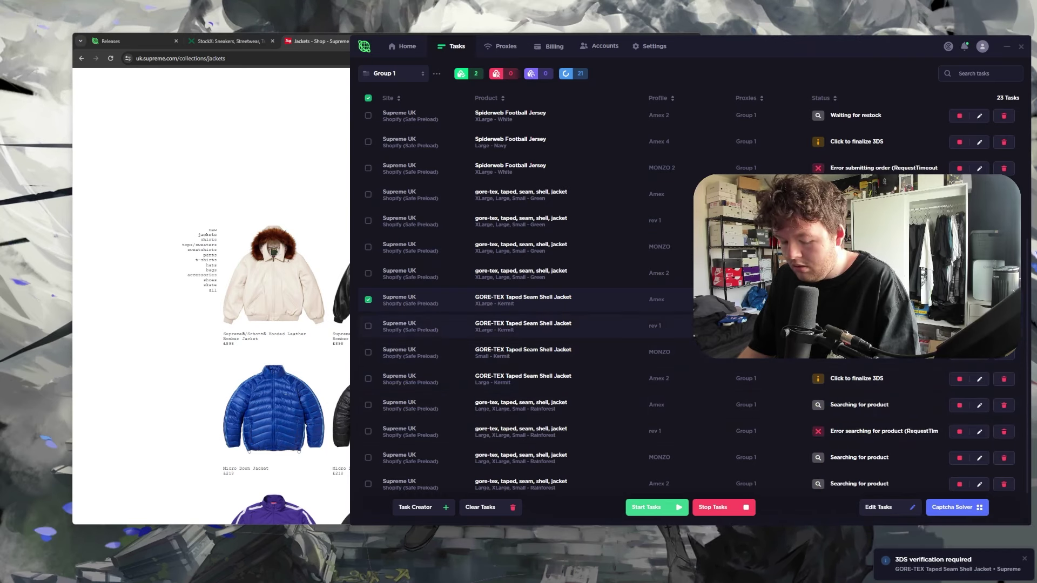
scroll(540, 297, "up", 2)
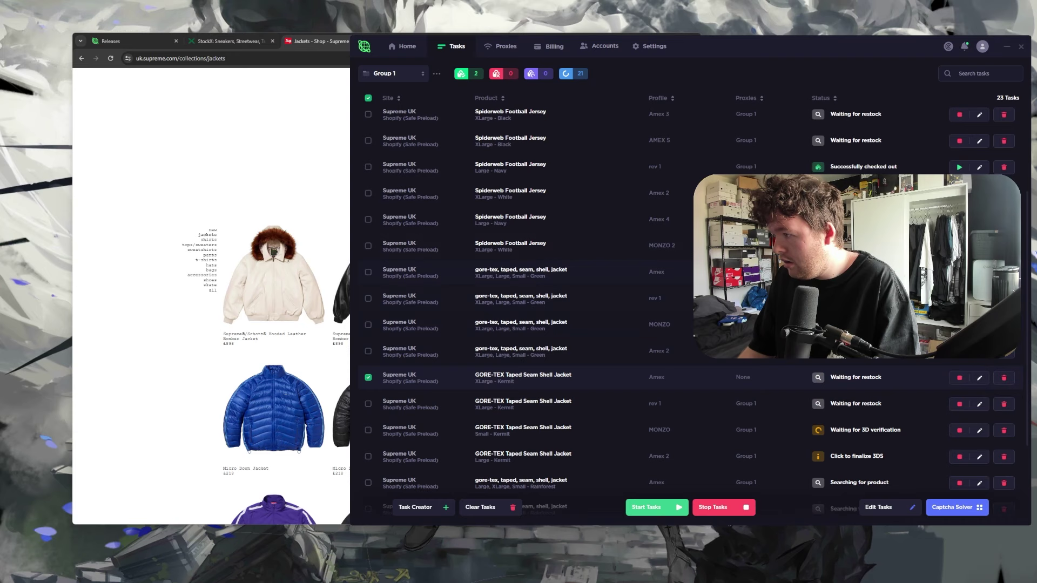
Finish another waiting order's 3DS check by submitting its verification code
left_click(368, 219)
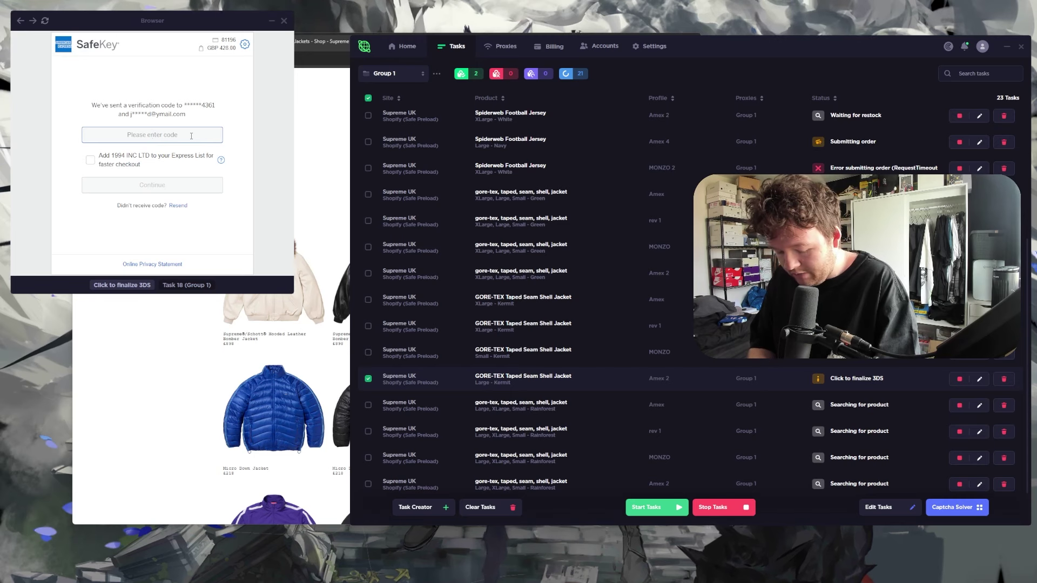
left_click(164, 185)
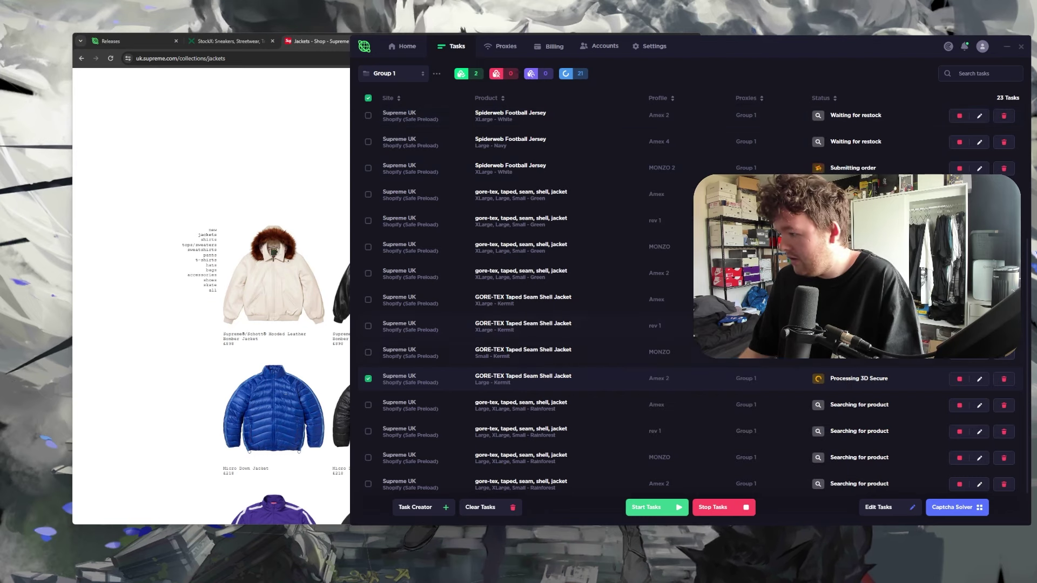
Finalize 3D Secure for the Muppets Fleece Jacket (Small) task
scroll(832, 381, "up", 3)
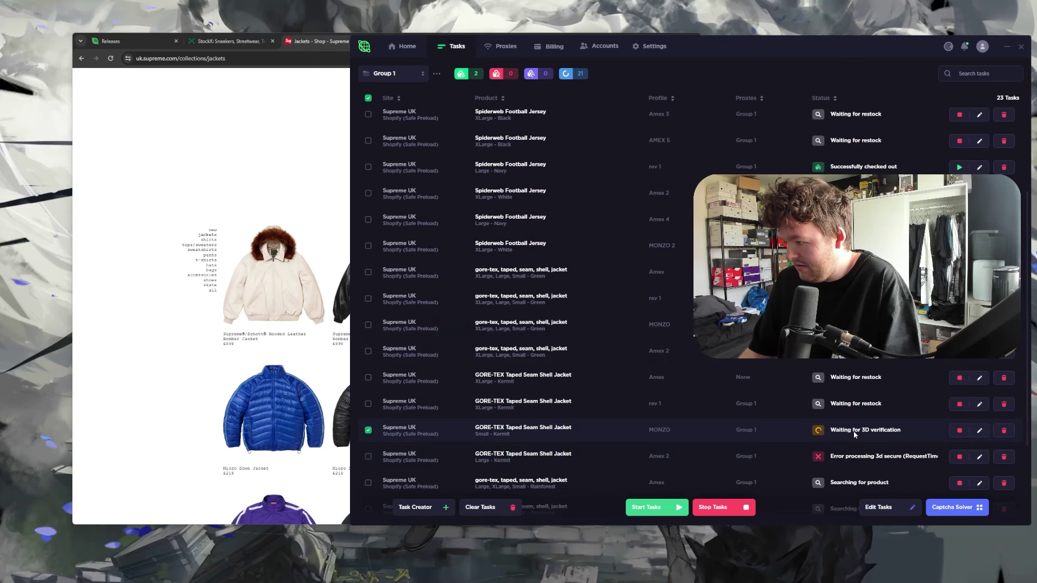
scroll(823, 404, "up", 3)
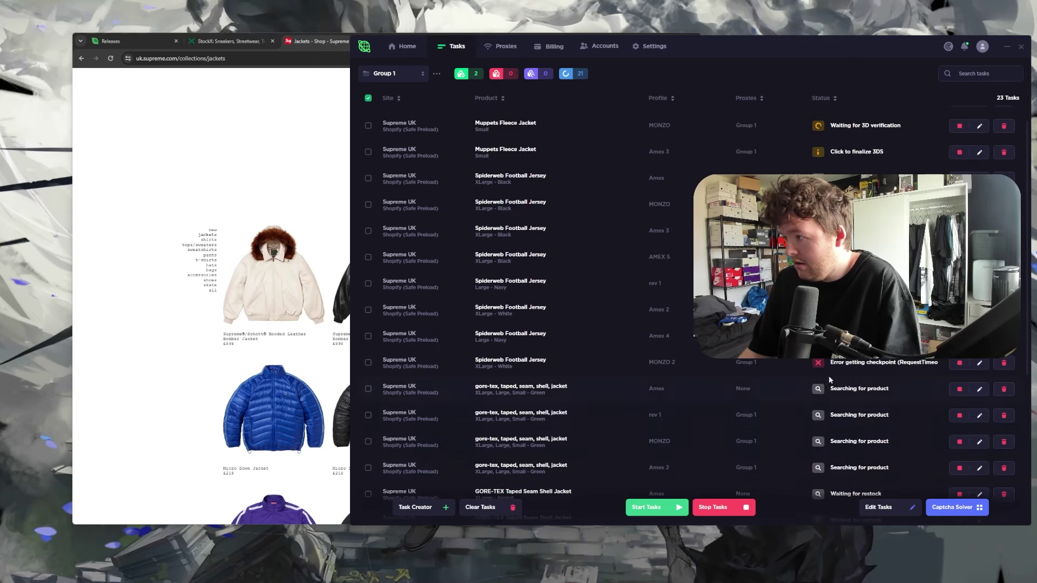
left_click(852, 172)
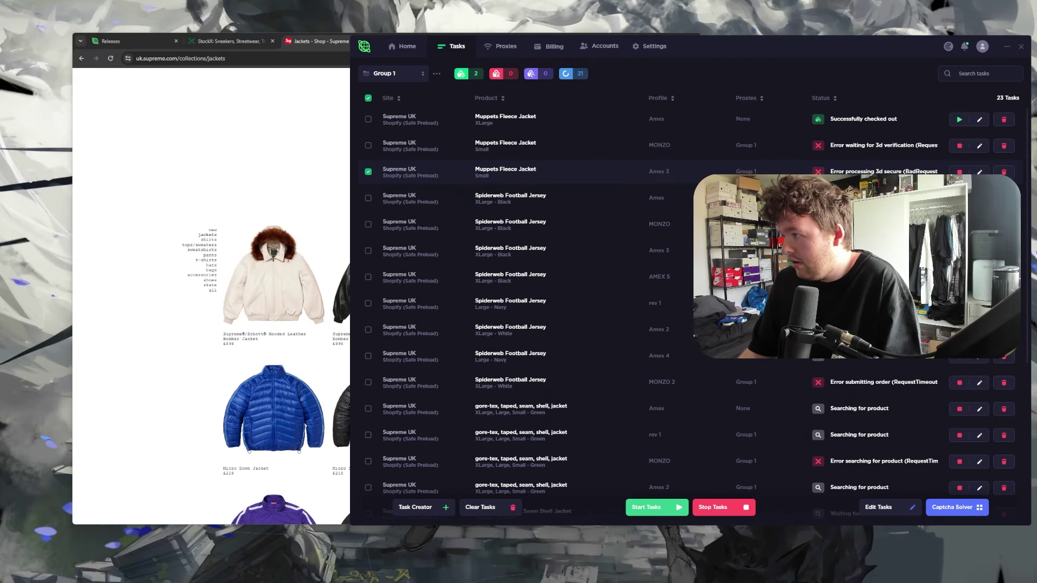
scroll(551, 193, "down", 5)
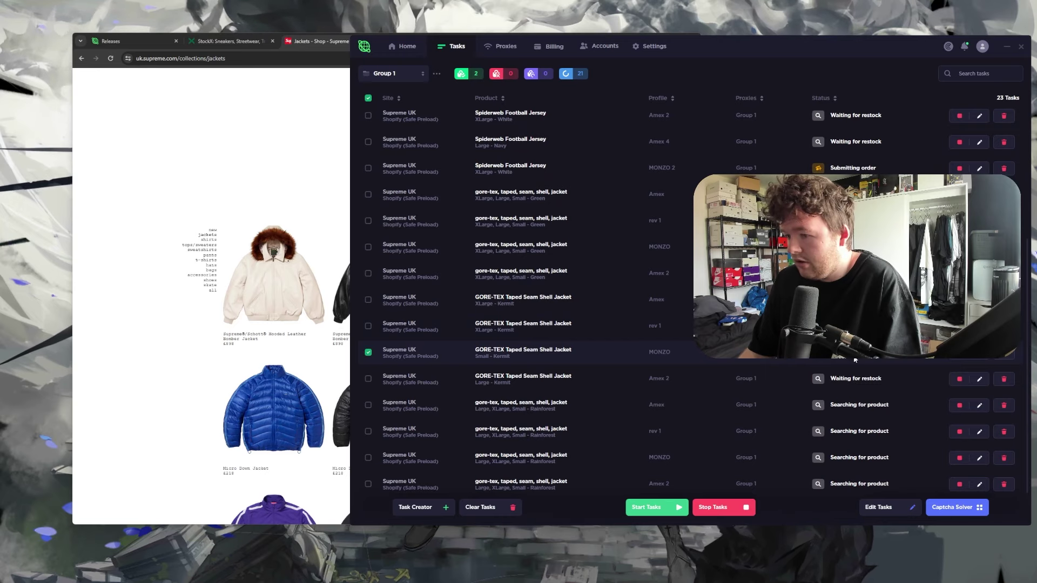
Open the GORE-TEX Taped Seam Shell Jacket (Kermit The Frog) page and add it to the cart
left_click(180, 143)
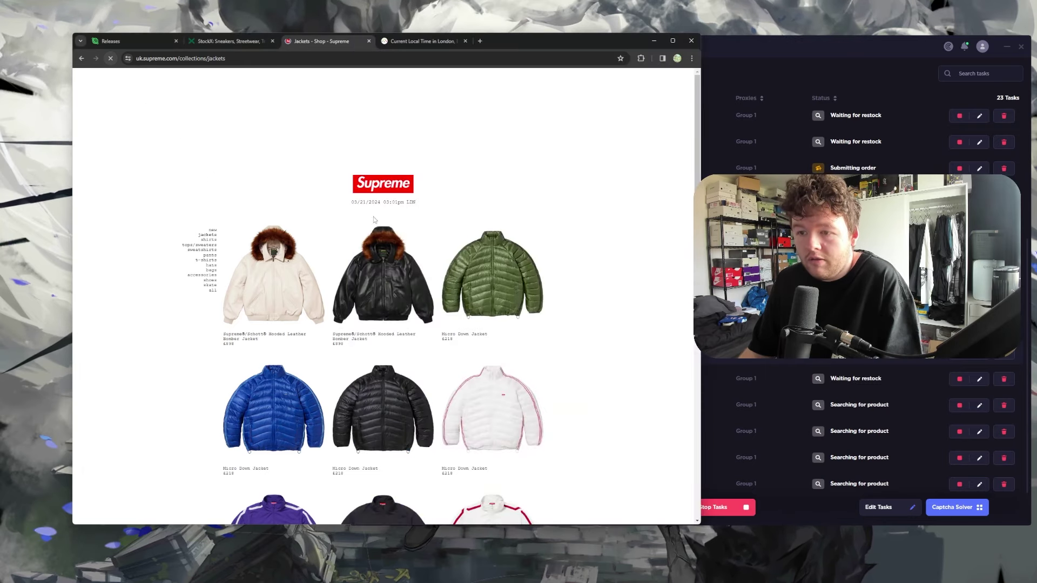
left_click(493, 275)
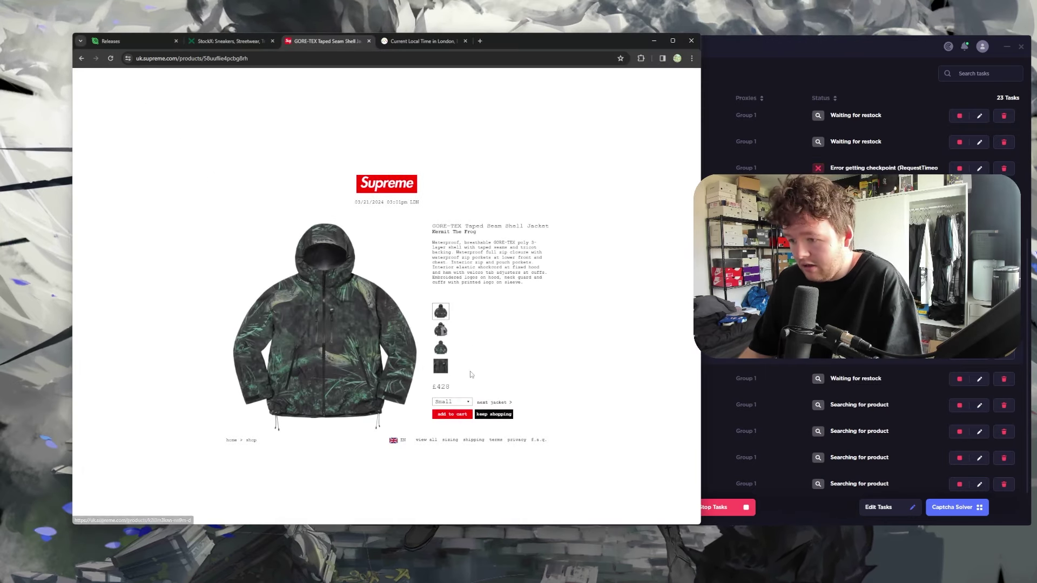
left_click(446, 415)
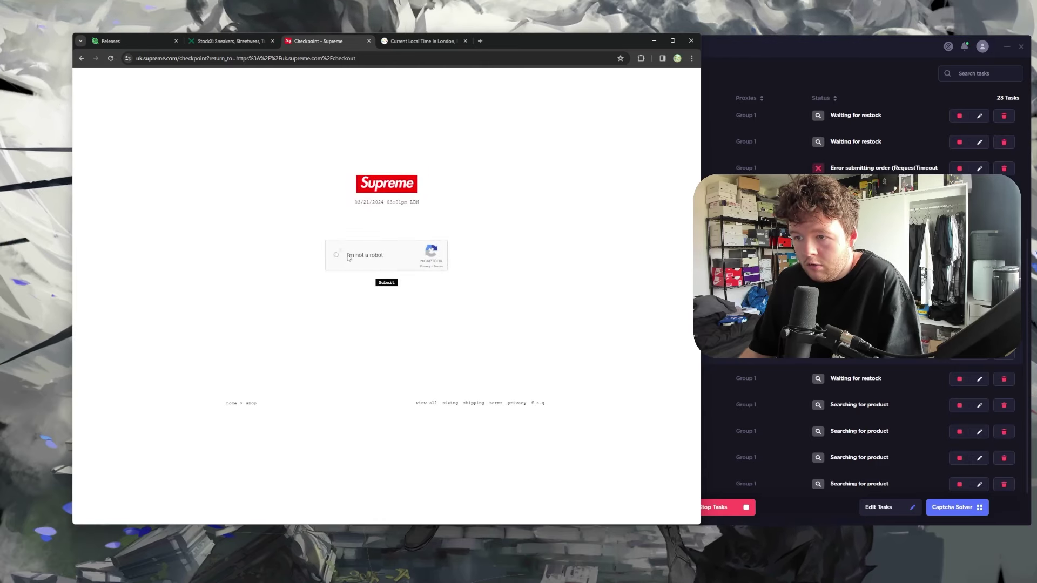
Solve the fire hydrant reCAPTCHA and submit the checkpoint to reach checkout
left_click(368, 209)
left_click(407, 210)
left_click(405, 285)
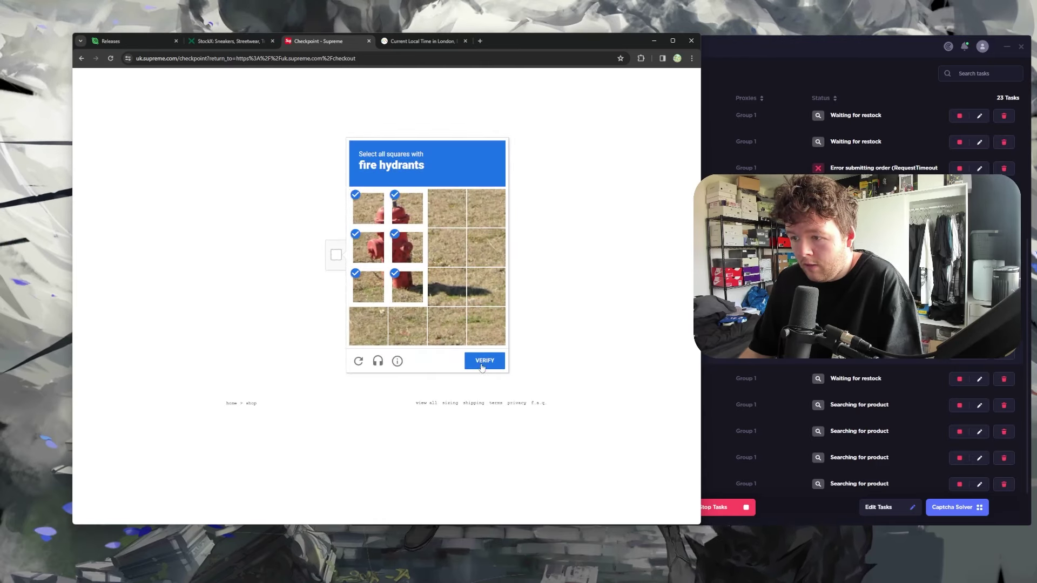
left_click(484, 360)
left_click(387, 282)
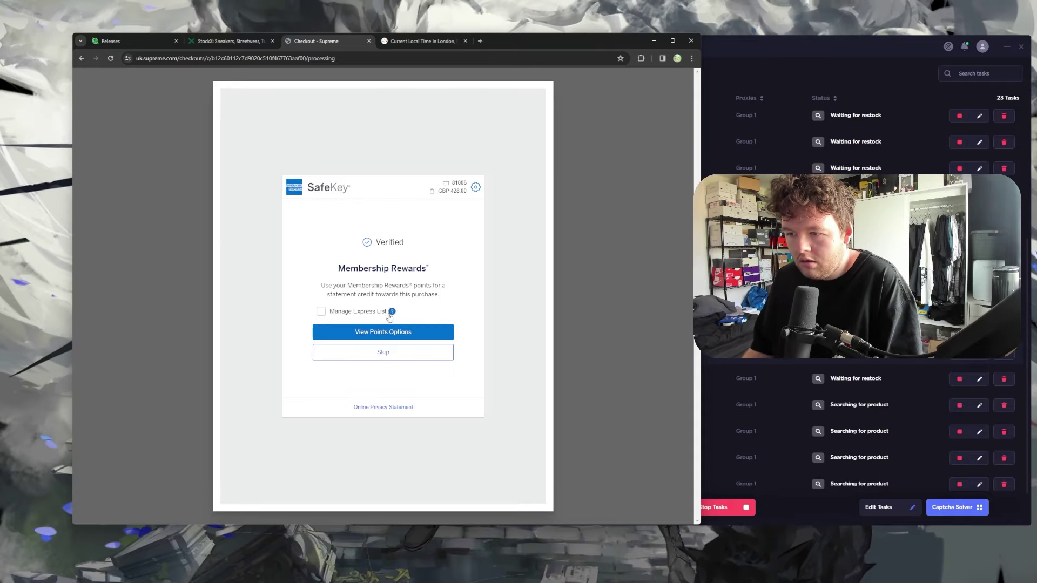
Skip SafeKey, return to the store after the sold-out notice and reopen the Kermit jacket page
left_click(382, 354)
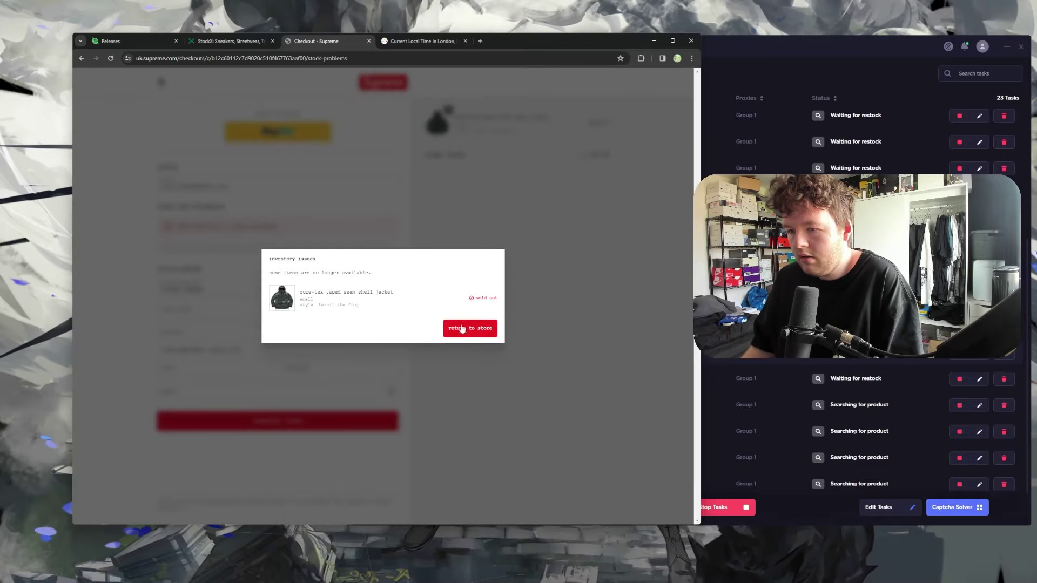
left_click(463, 331)
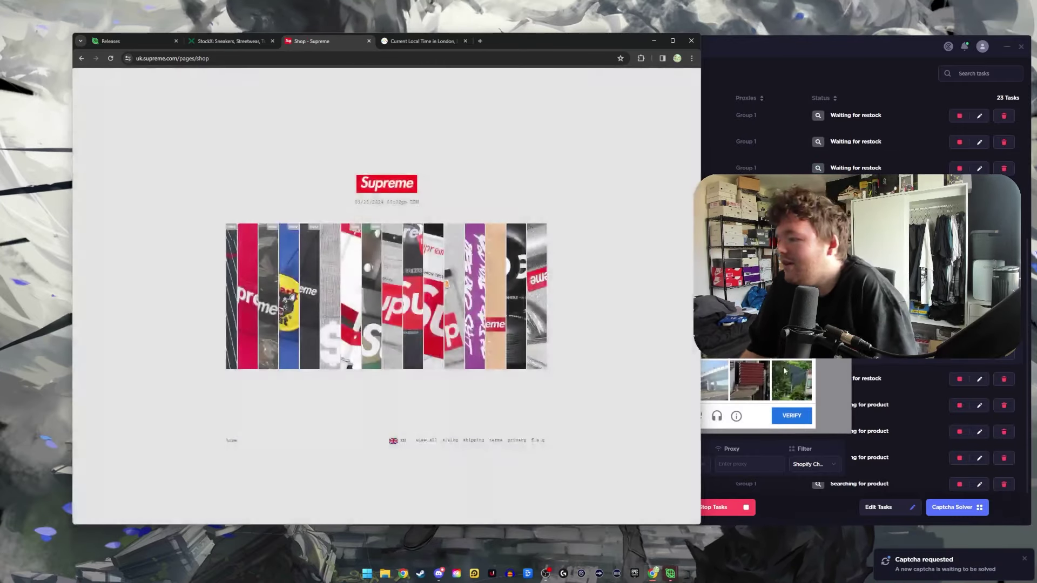
left_click(536, 349)
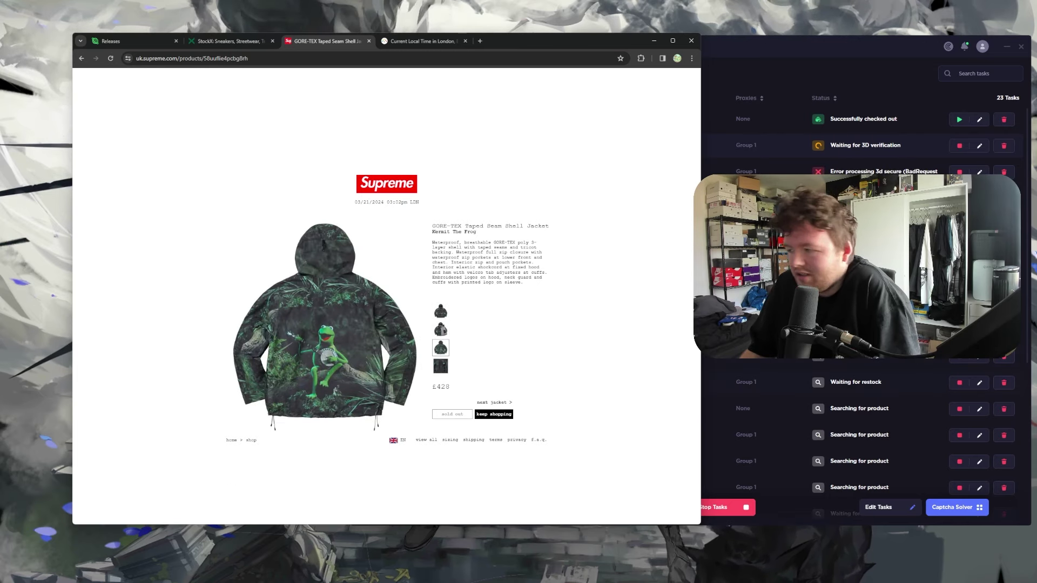
left_click(888, 53)
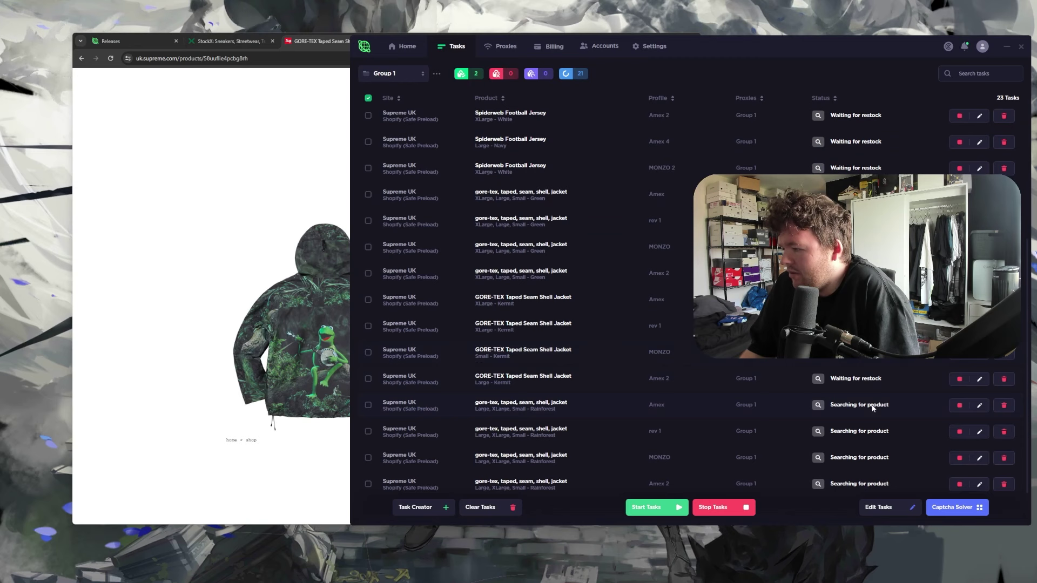
scroll(871, 413, "up", 3)
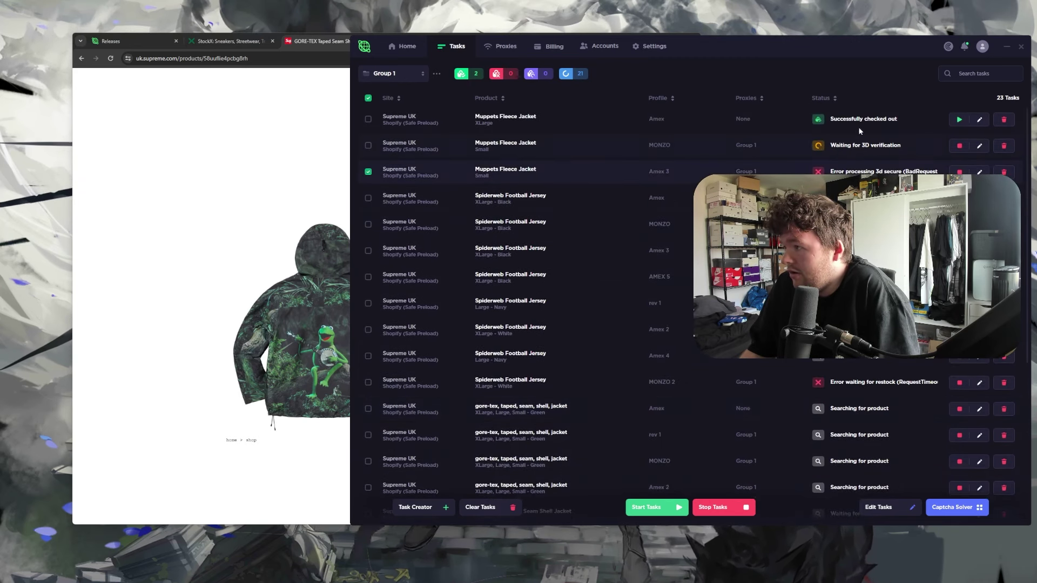
scroll(859, 131, "down", 4)
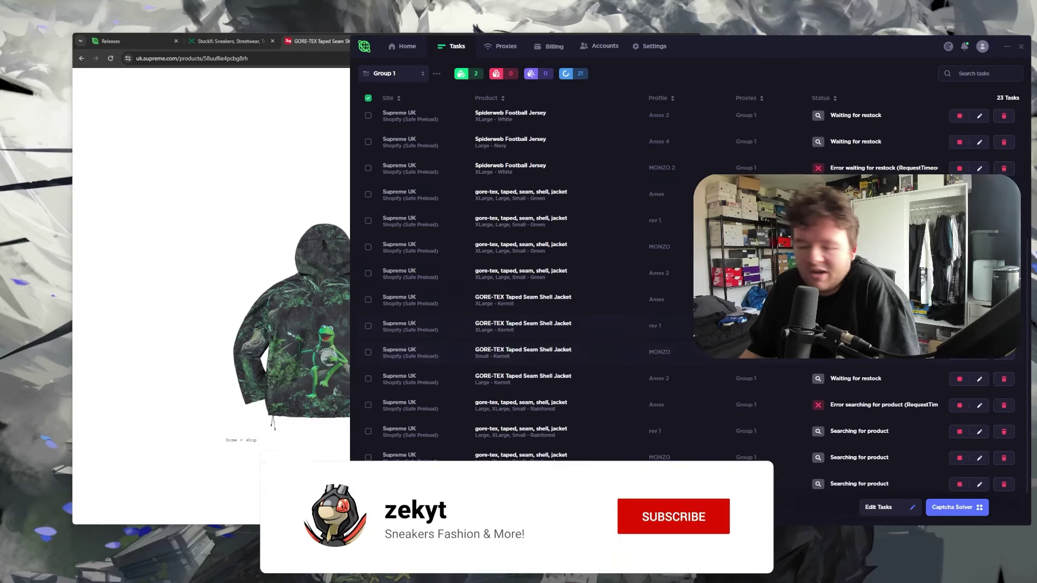
scroll(852, 365, "up", 3)
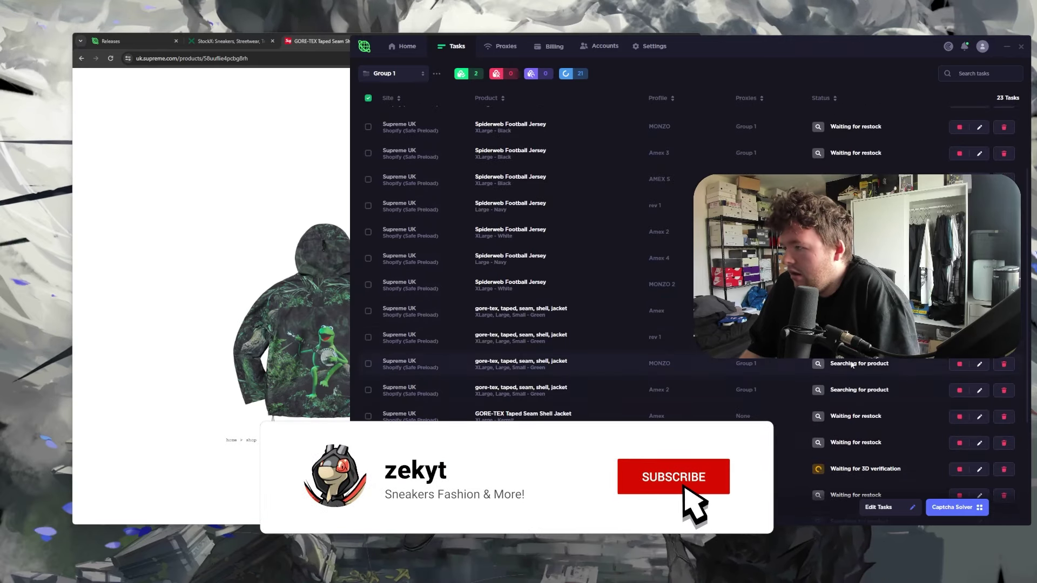
scroll(851, 365, "up", 3)
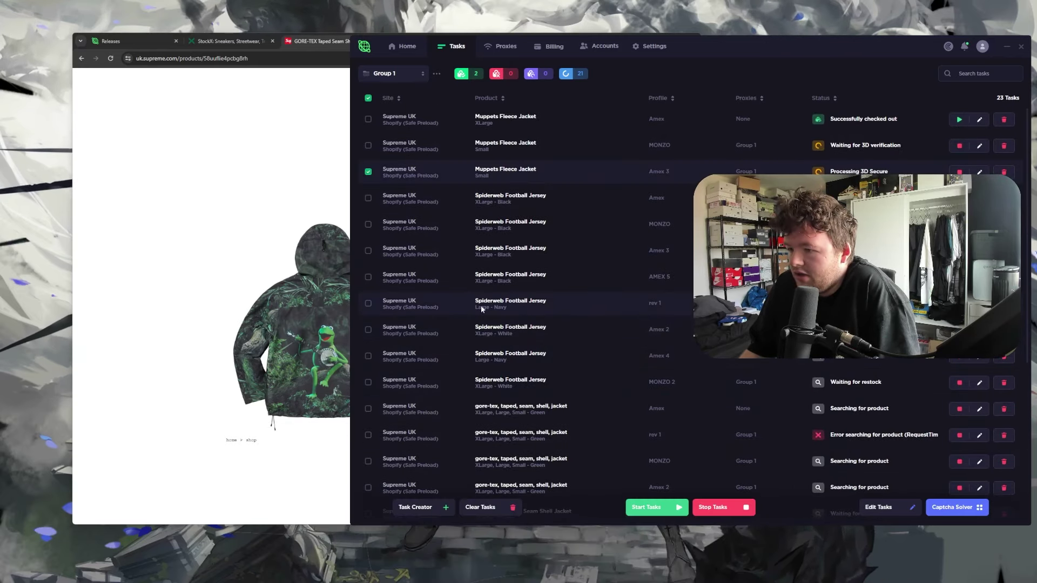
left_click(346, 226)
Open the shop listing and add a Large Muppets Fleece Jacket to the cart
left_click(393, 191)
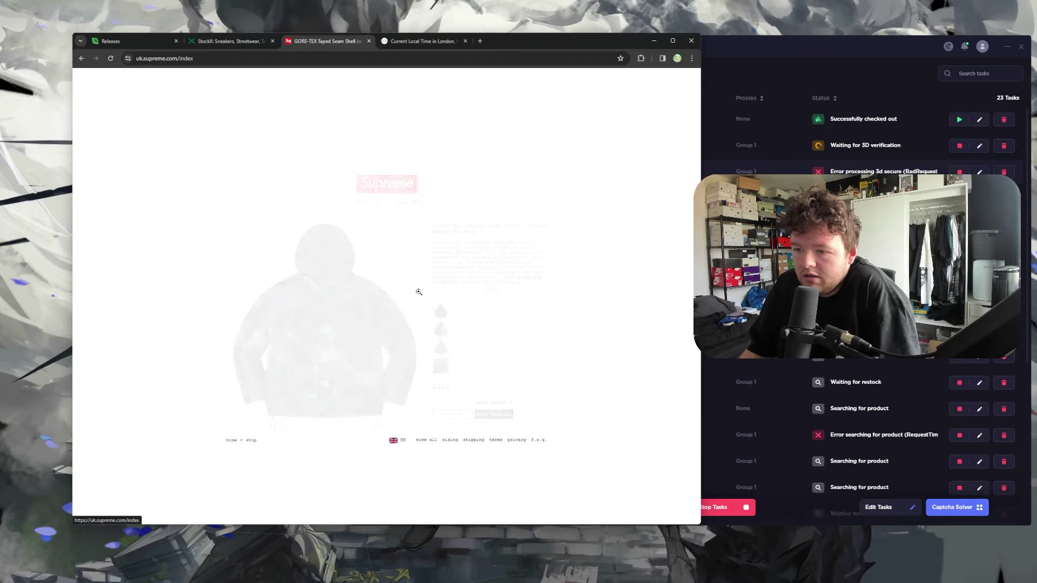
left_click(372, 344)
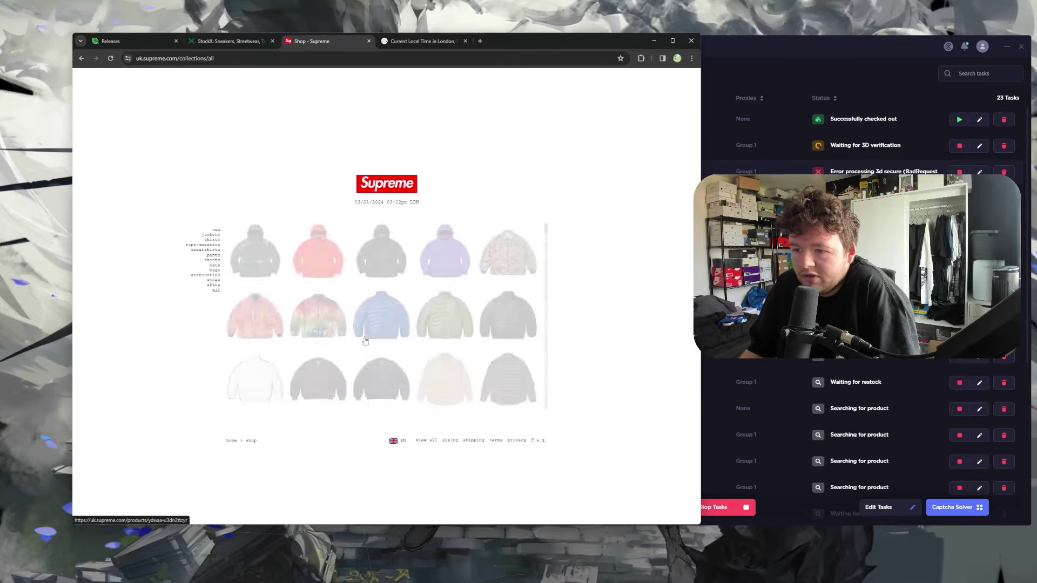
left_click(452, 344)
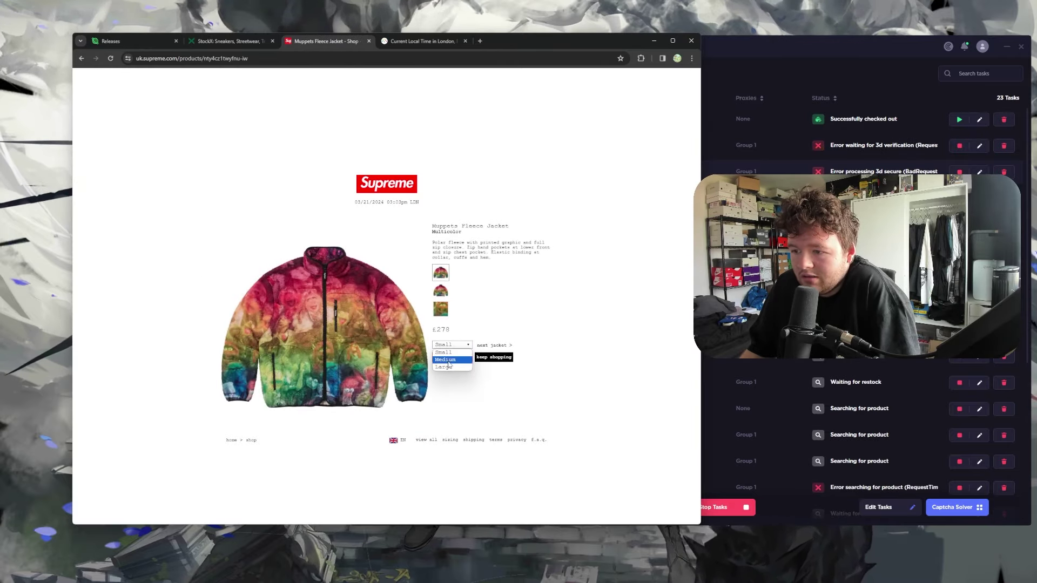
left_click(450, 370)
left_click(454, 345)
left_click(453, 345)
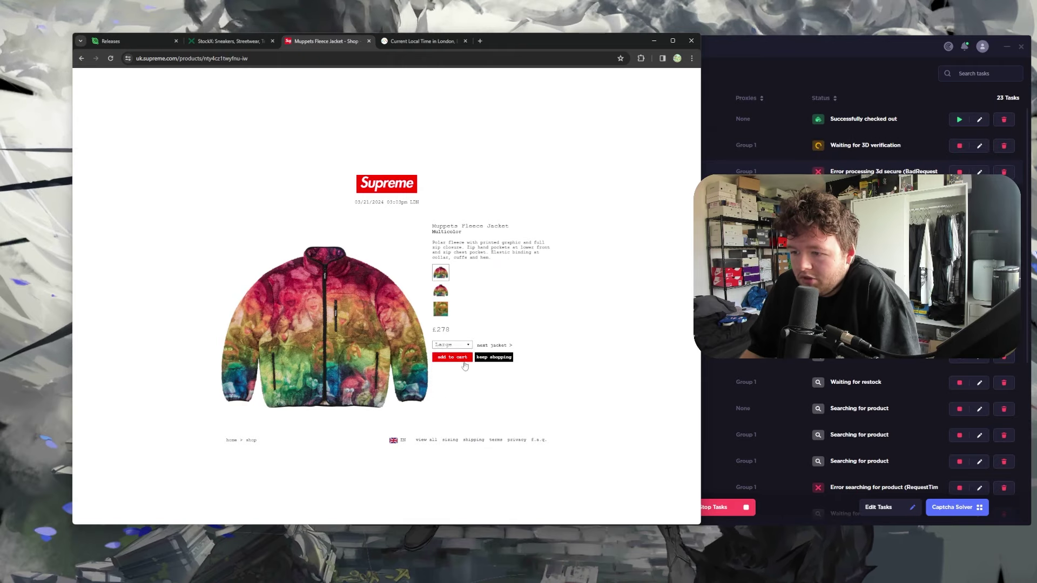
left_click(454, 345)
left_click(454, 359)
left_click(493, 357)
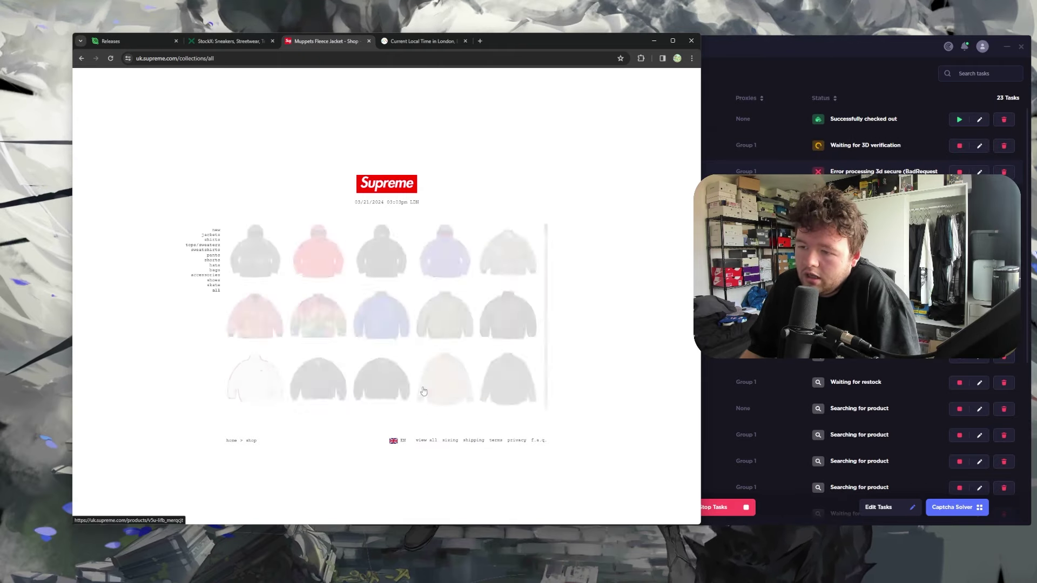
View the Orange GORE-TEX Taped Seam Shell Jacket page, then return to the shop grid
left_click(253, 263)
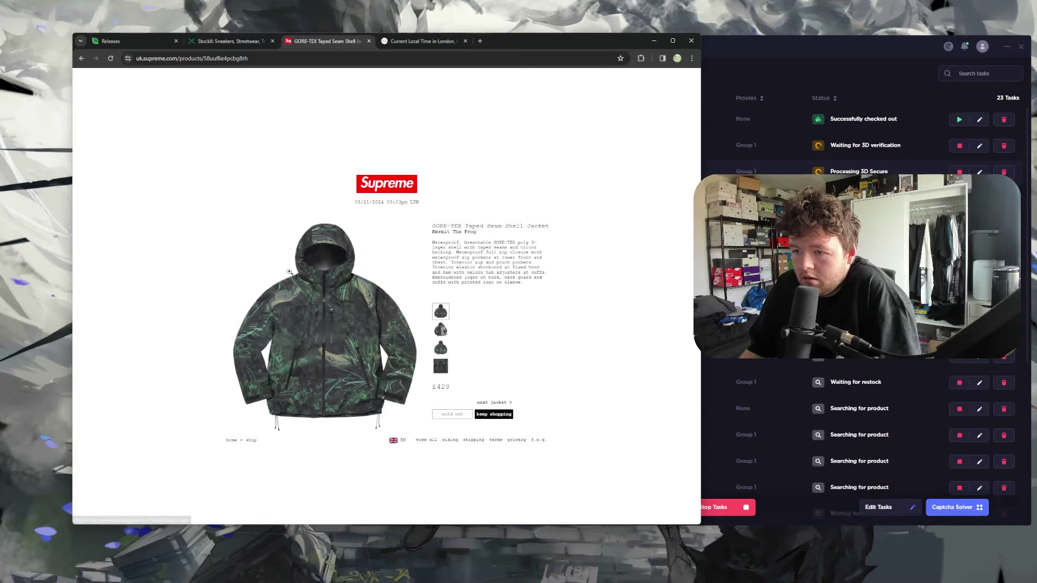
left_click(81, 58)
left_click(321, 241)
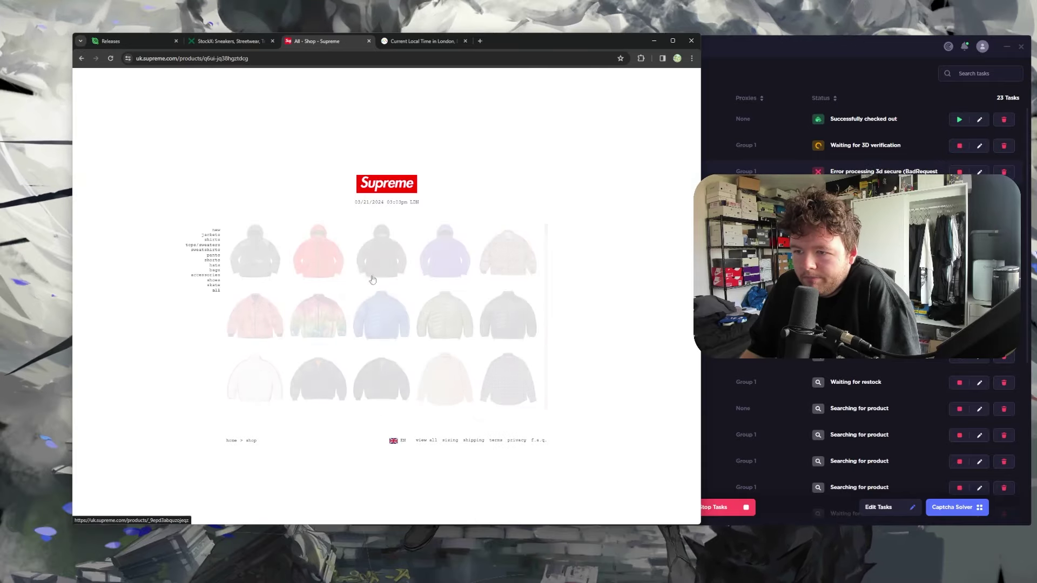
key("alt+Left")
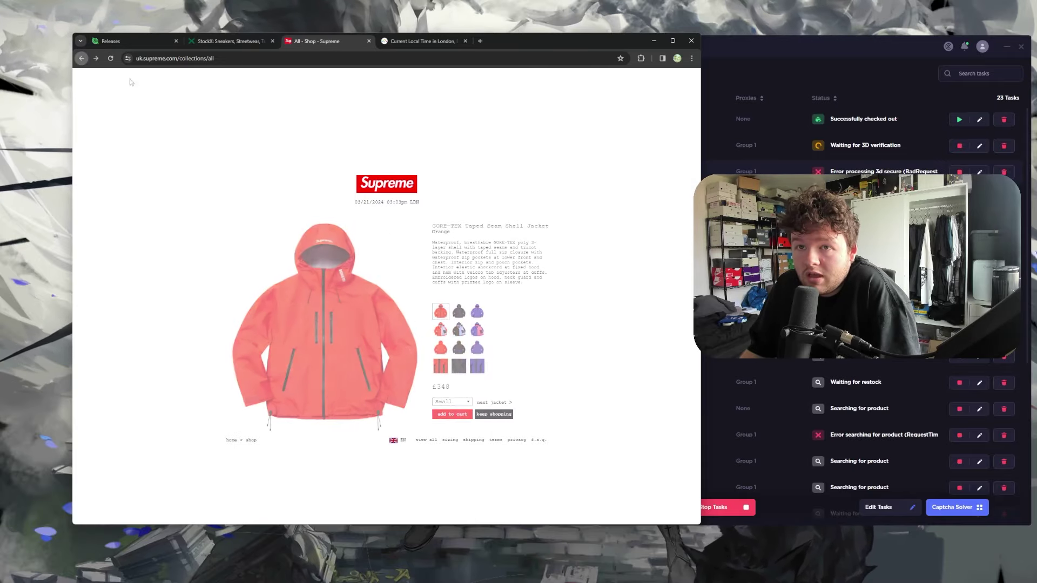
Look over the Kermit The Frog GORE-TEX jacket images, then return to Cybersole
left_click(456, 313)
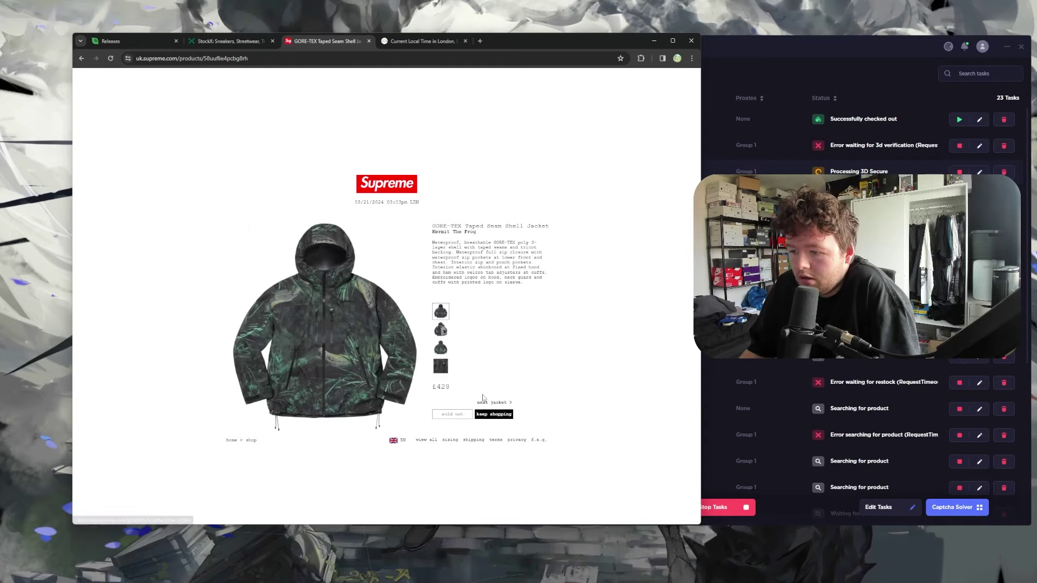
left_click(441, 368)
left_click(440, 312)
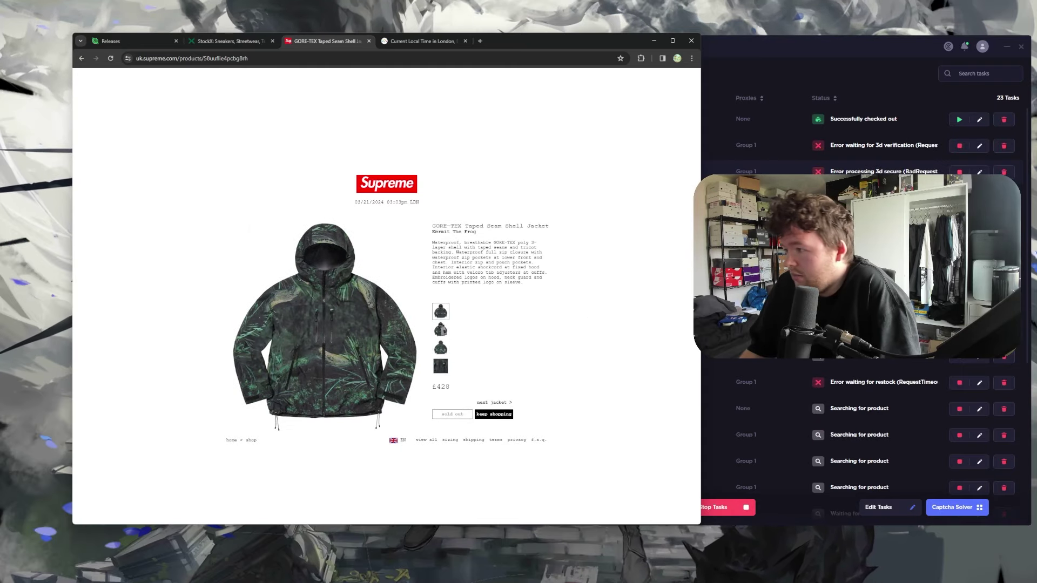
left_click(832, 47)
Delete the three errored tasks plus the Amex and Amex 2 gore-tex tasks
scroll(818, 362, "down", 3)
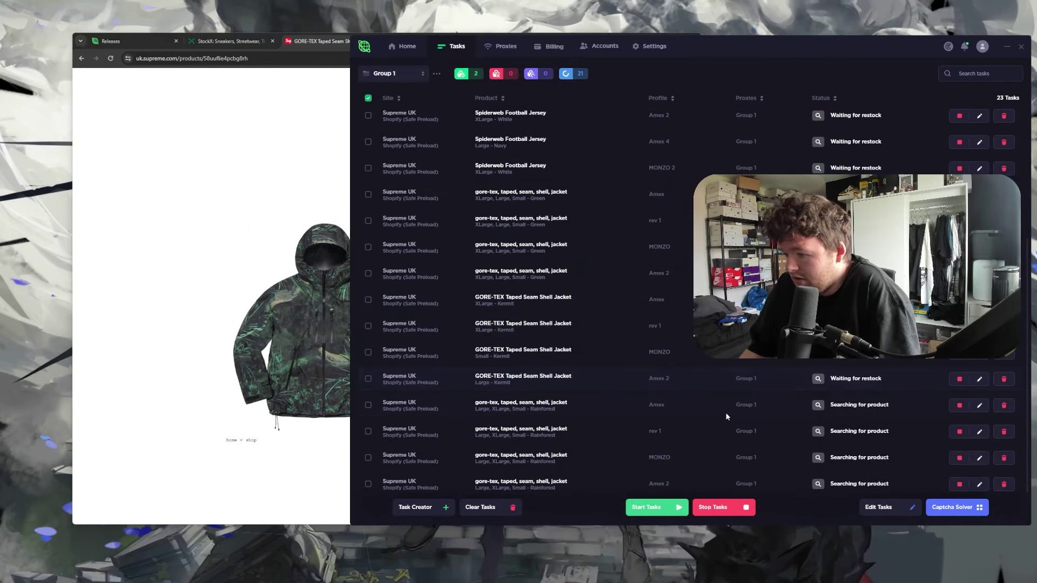
left_click(1003, 458)
left_click(1004, 484)
left_click(1003, 484)
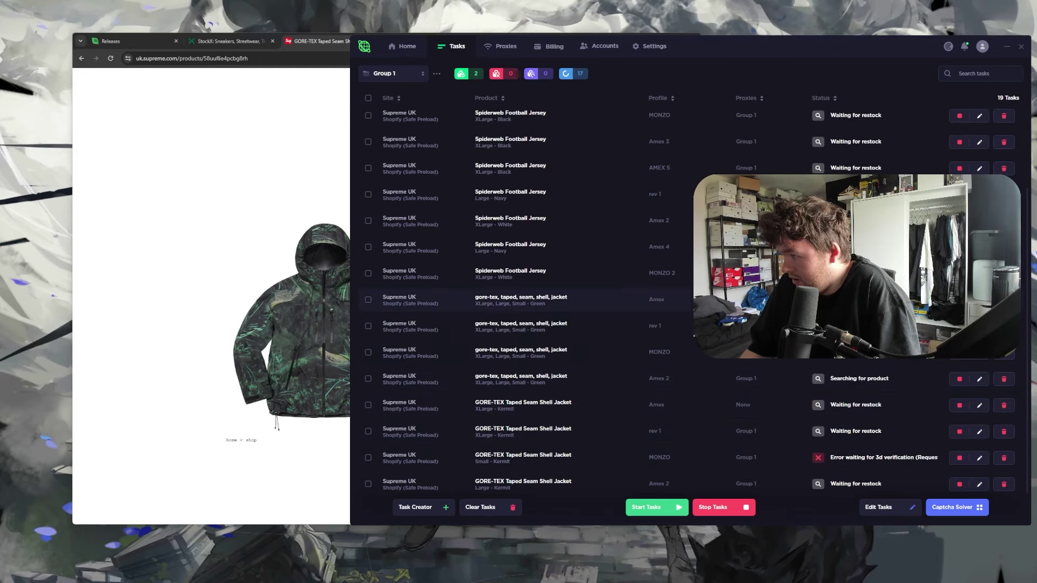
left_click(1004, 299)
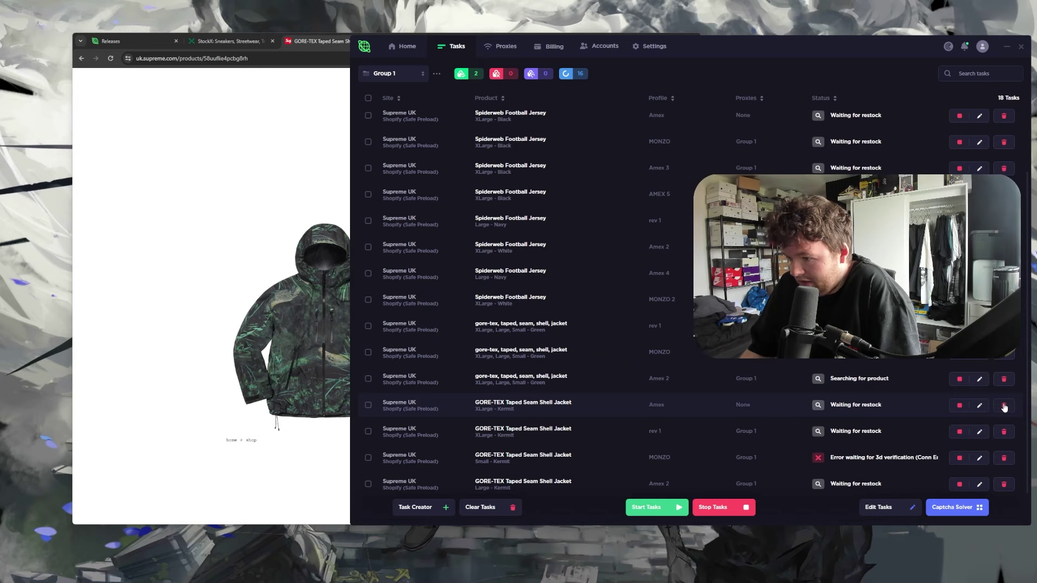
left_click(1004, 382)
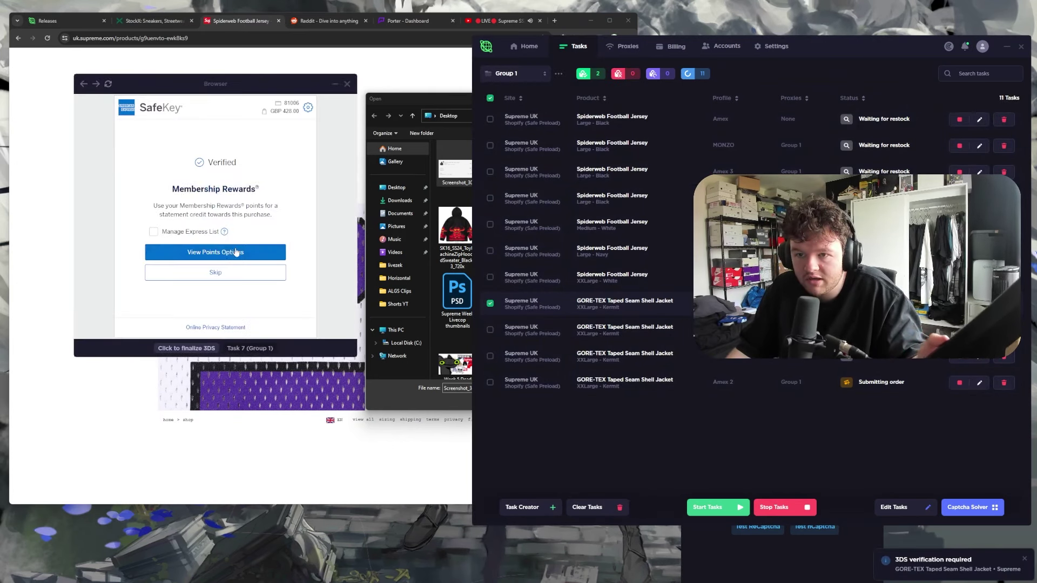
Skip the SafeKey points offer to complete 3DS, then shift the Cybersole window left
left_click(225, 273)
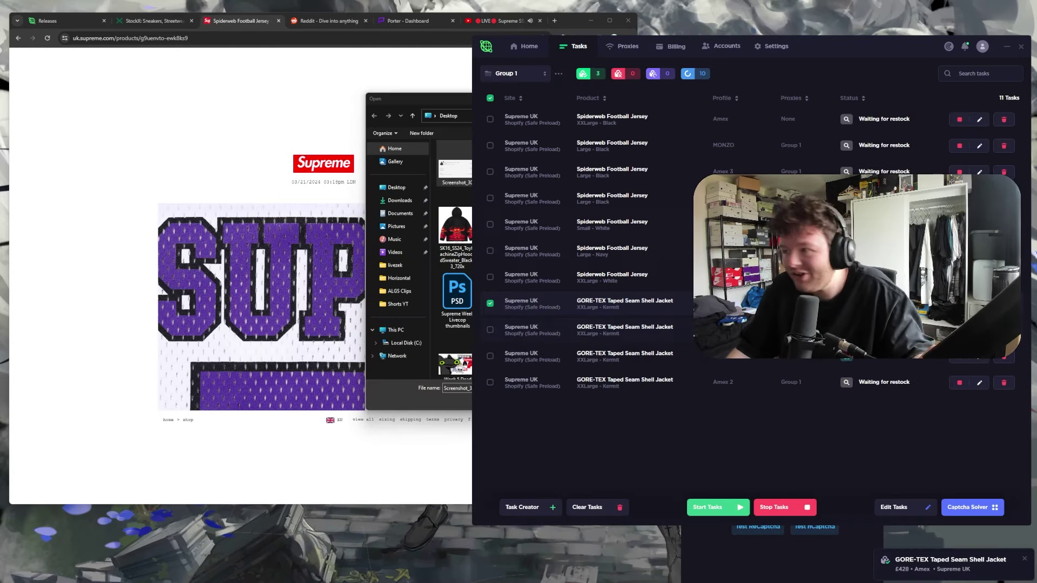
left_click_drag(820, 46, 806, 76)
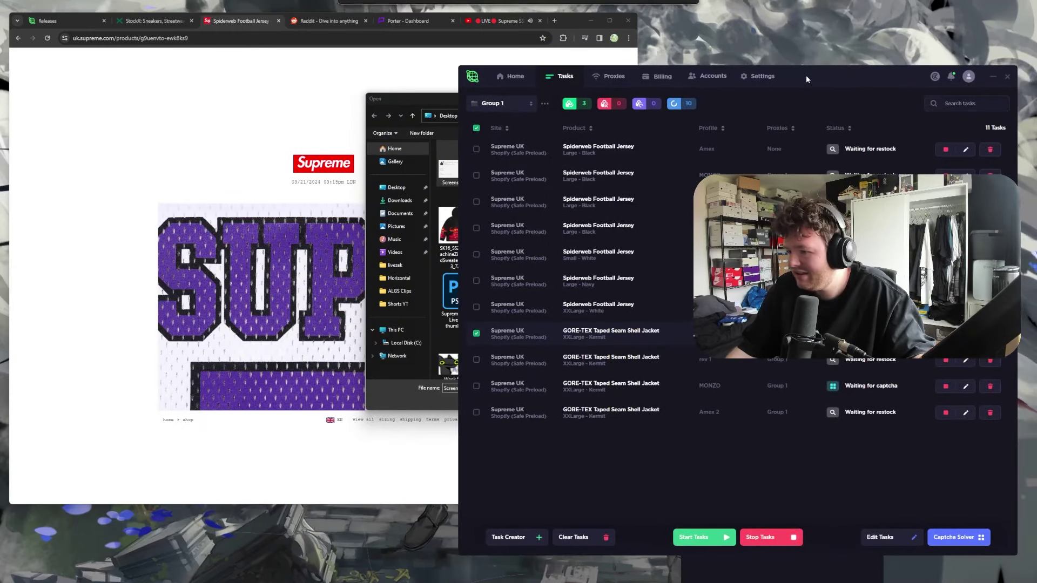
Browse the Supreme shop's all-products listing, then switch back to Cybersole's task list
left_click(422, 304)
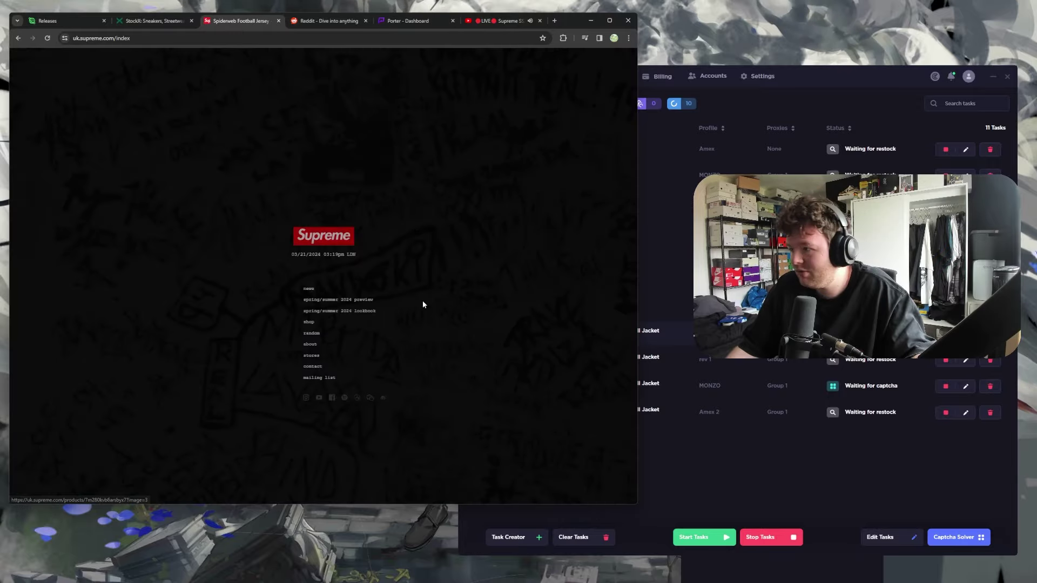
left_click(311, 322)
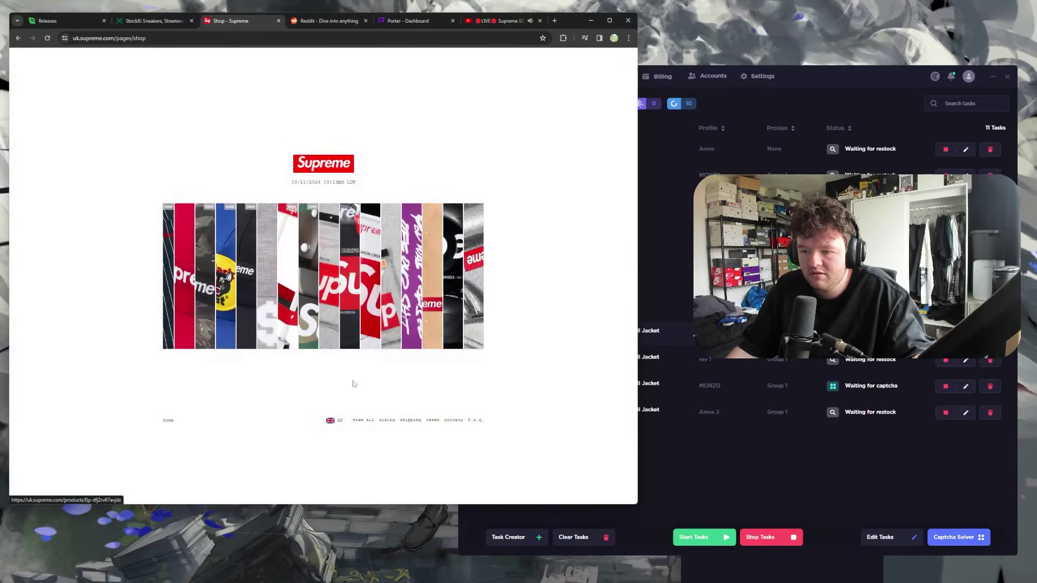
left_click(357, 353)
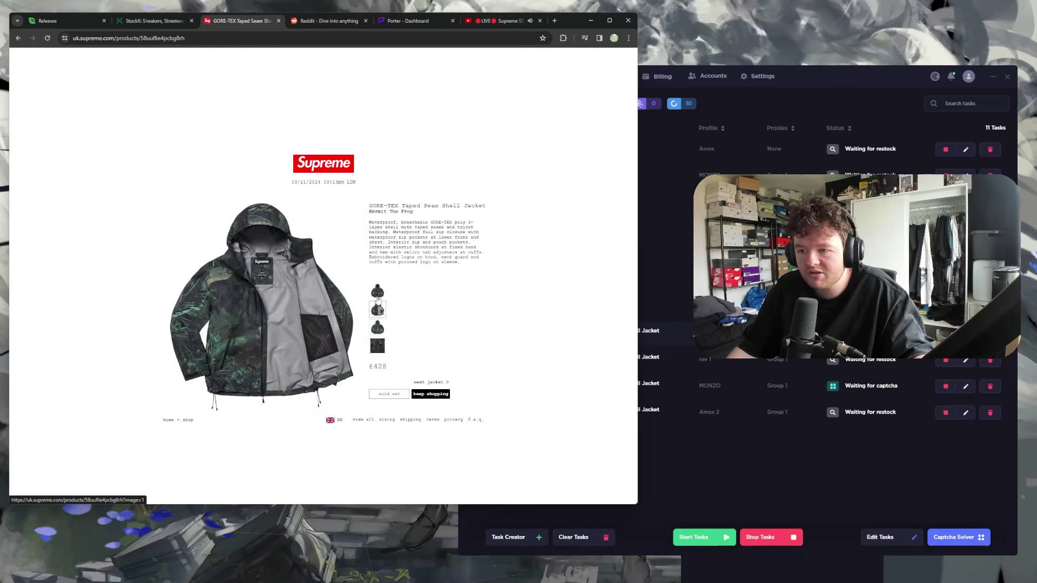
left_click(818, 359)
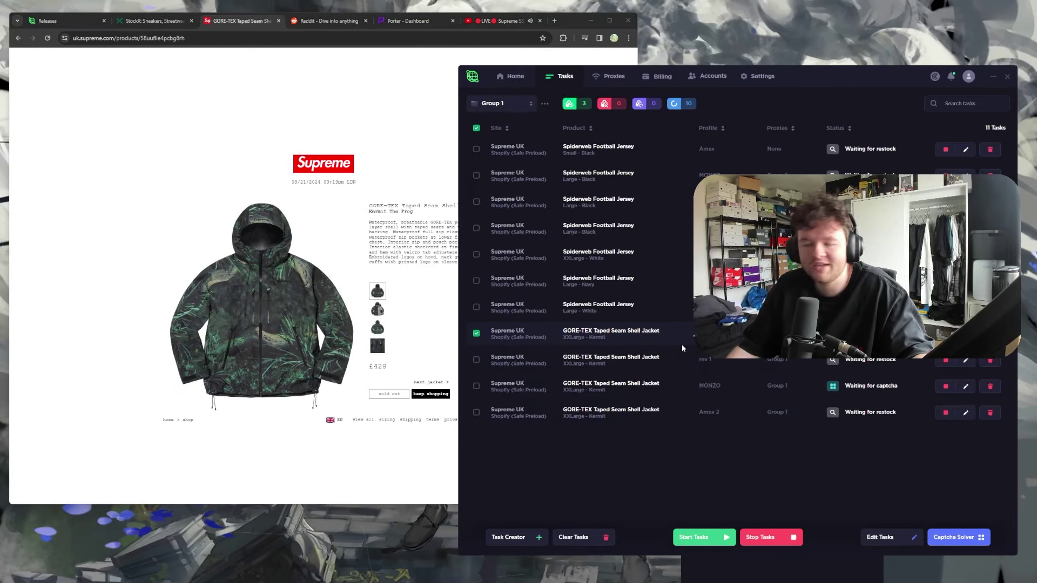
left_click(424, 371)
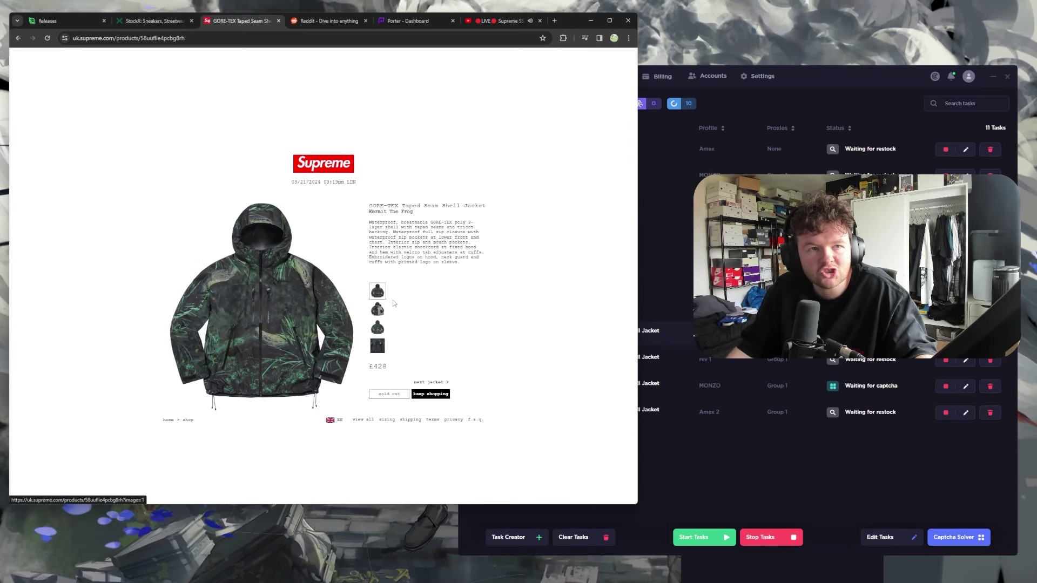
key("alt+Tab")
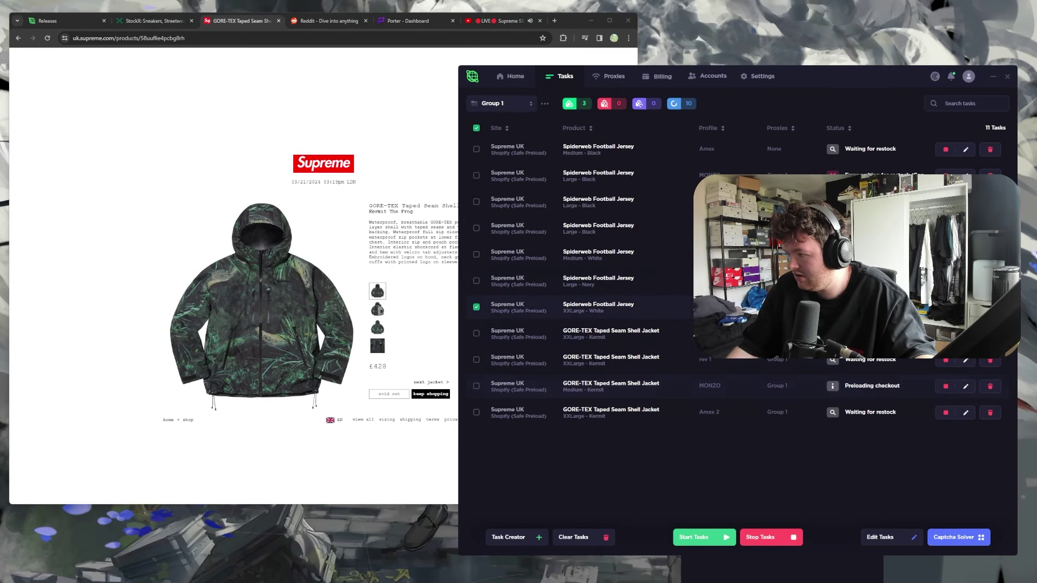
Cycle through the captcha solver and browser, leaving the Cybersole task list moved left and in front
key("alt+Tab")
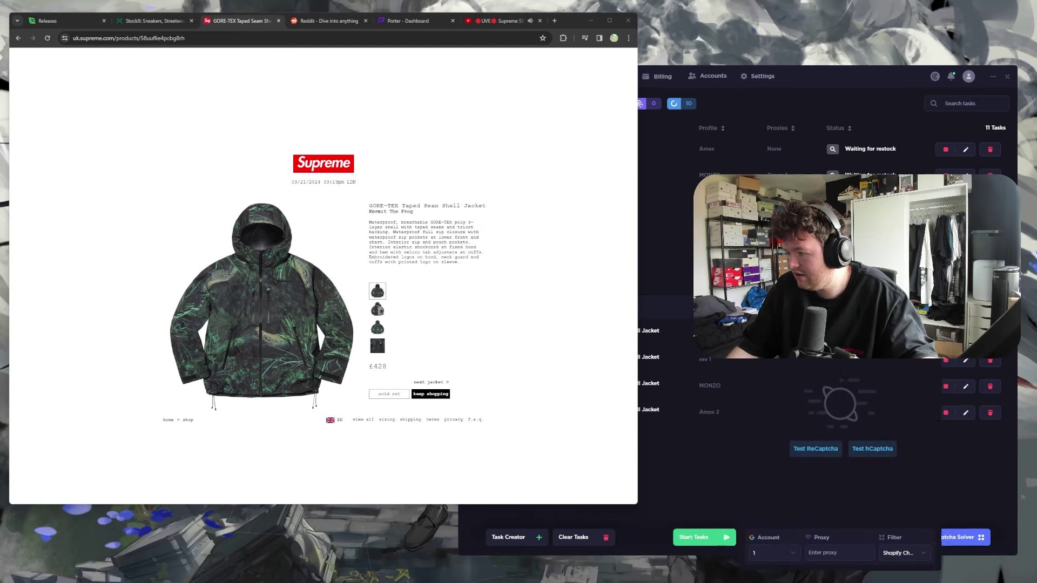
key("alt+Tab")
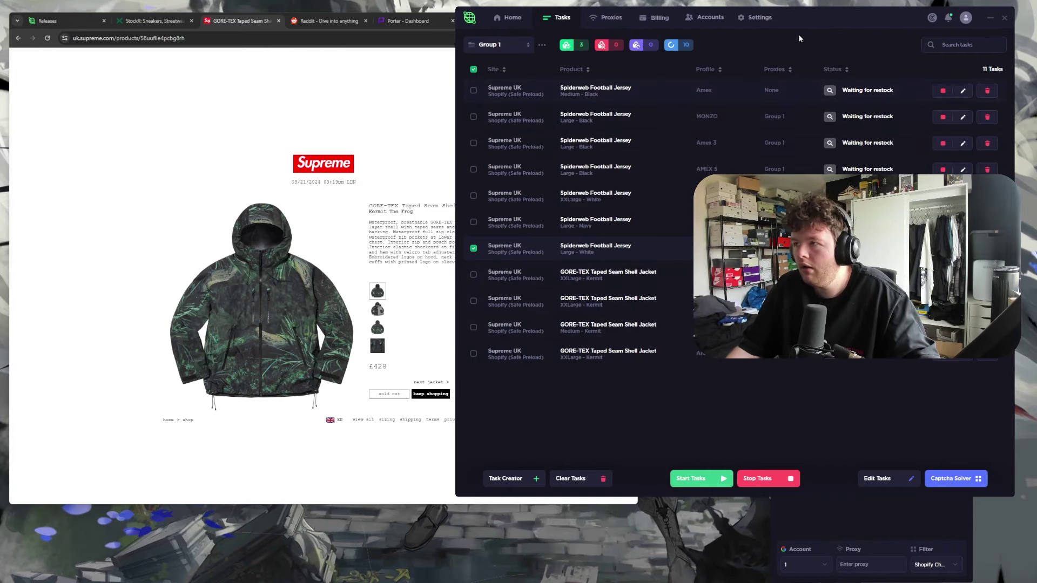
left_click_drag(800, 38, 777, 77)
left_click(420, 308)
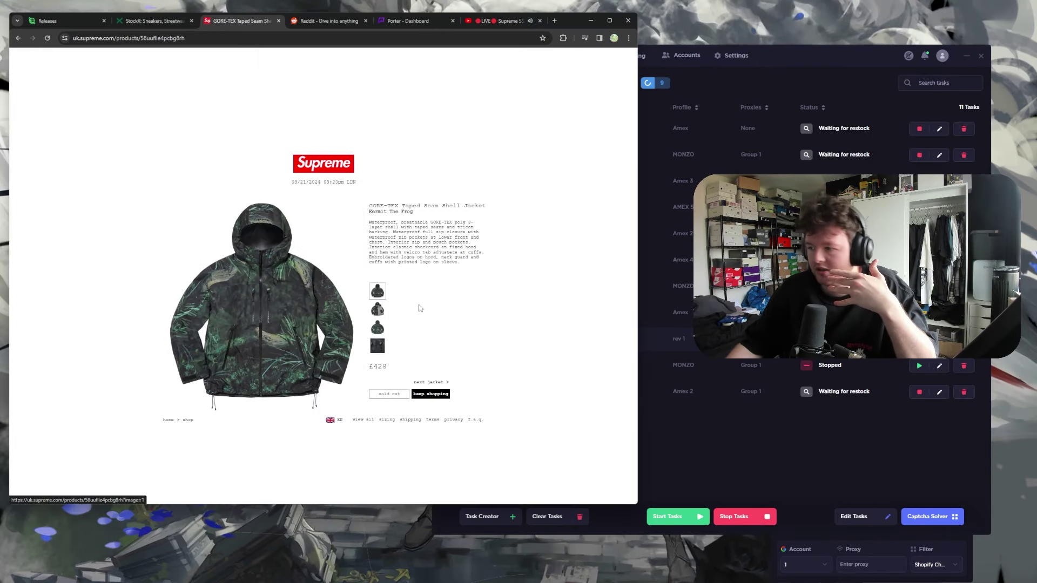
left_click(759, 469)
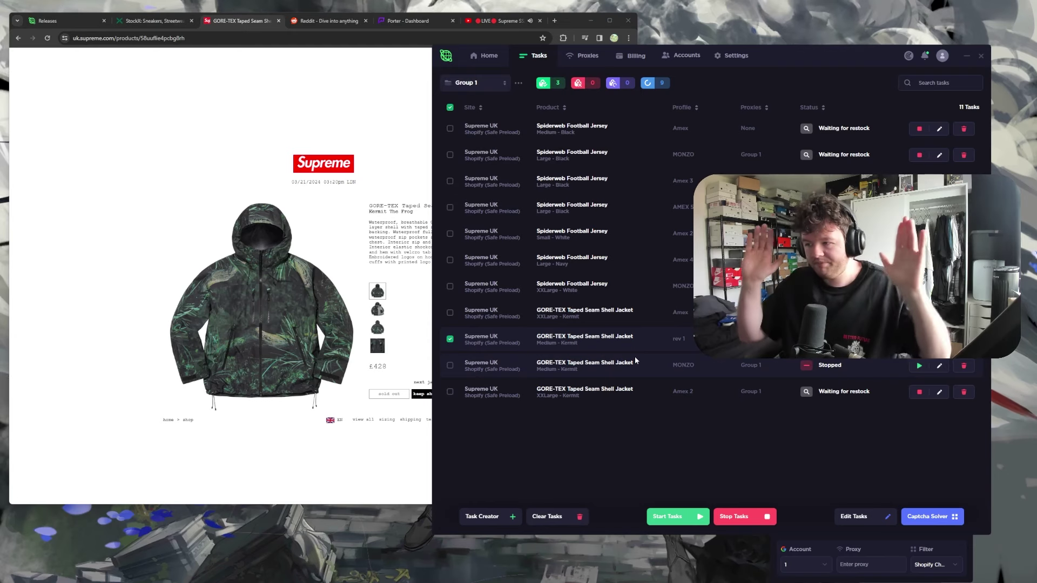